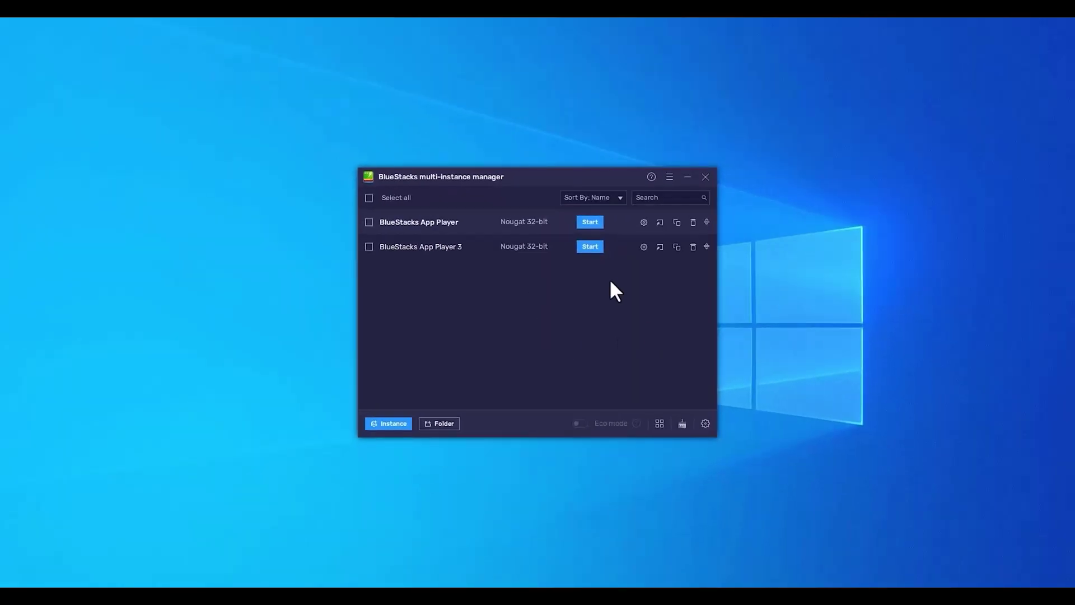
- Start the App Player 3 instance from the Multi-Instance Manager
click(590, 247)
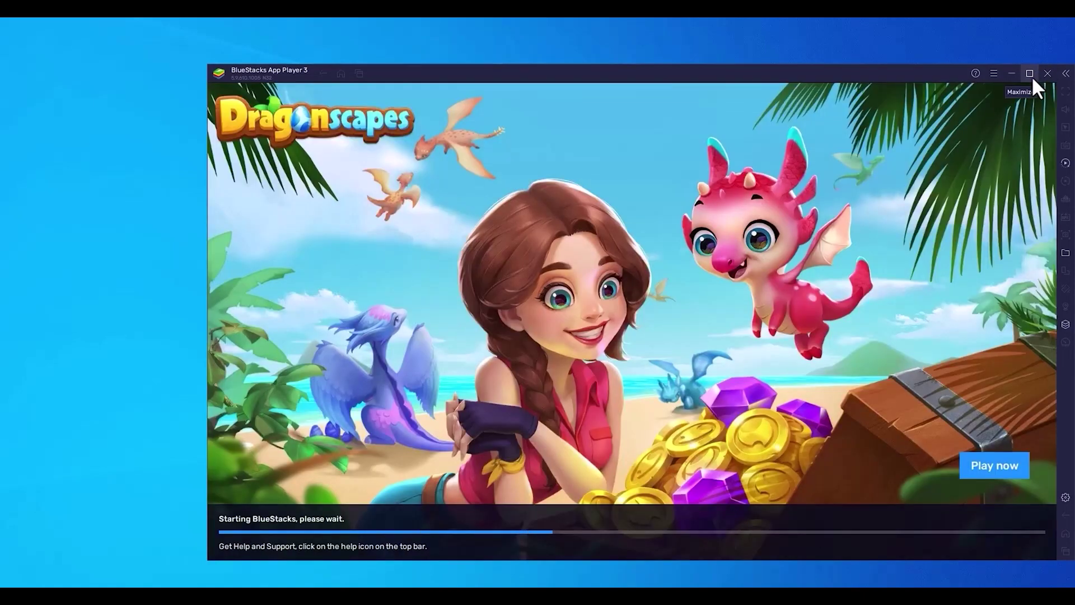
- Maximize the App Player 3 window and show the recent apps overview after it boots
click(1030, 73)
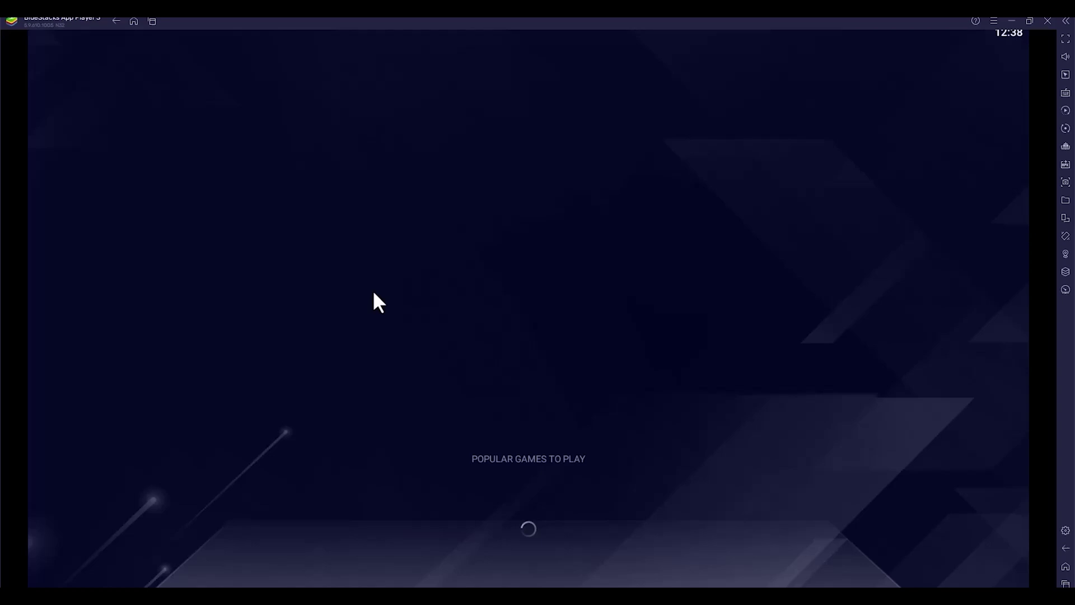
click(939, 133)
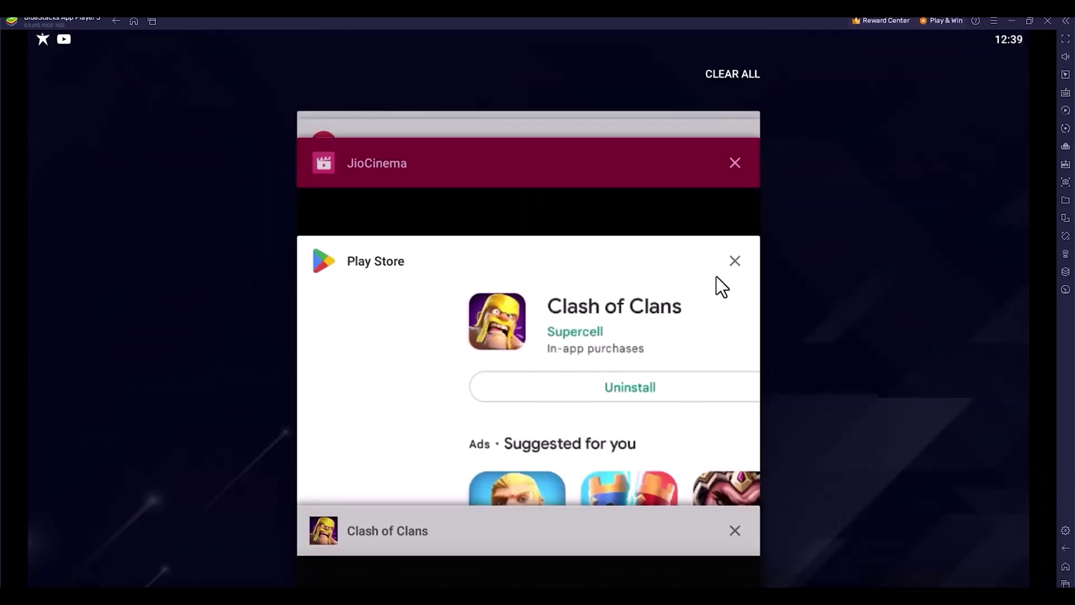
- Dismiss the Play Store, JioTV, DuckDuckGo and JioCinema cards from recent apps
click(736, 261)
click(736, 163)
click(737, 159)
click(736, 174)
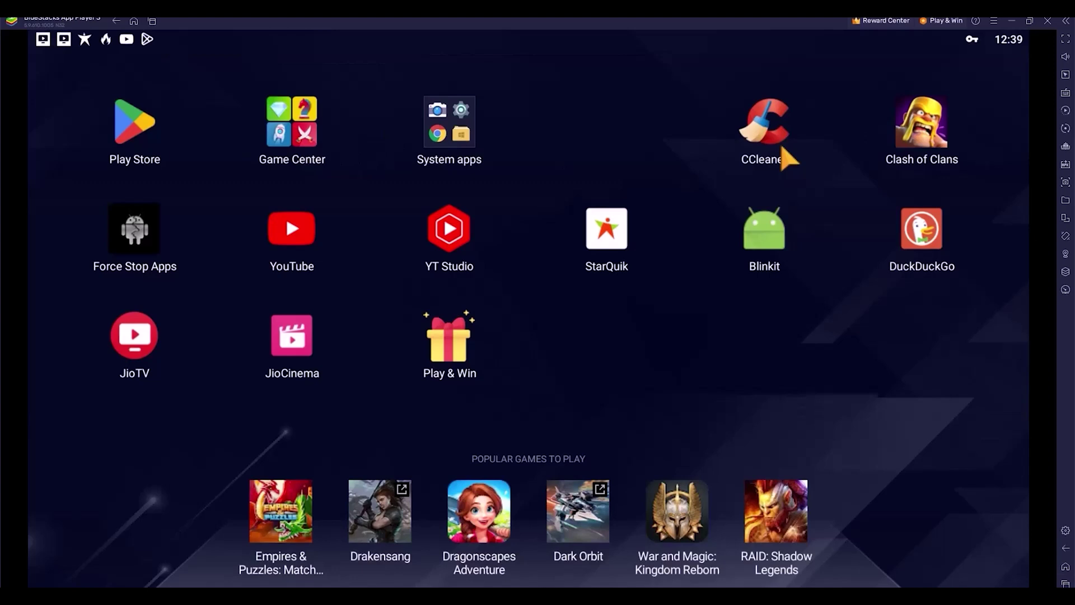
- Launch CCleaner, grant it storage access, decline the free trial and dismiss the notification
click(783, 149)
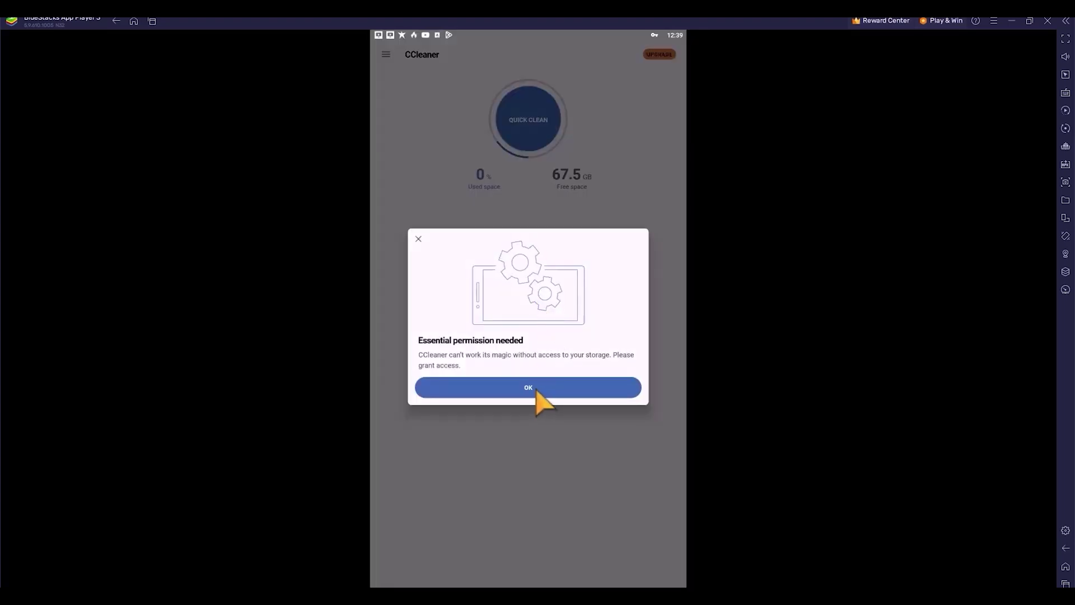
click(529, 387)
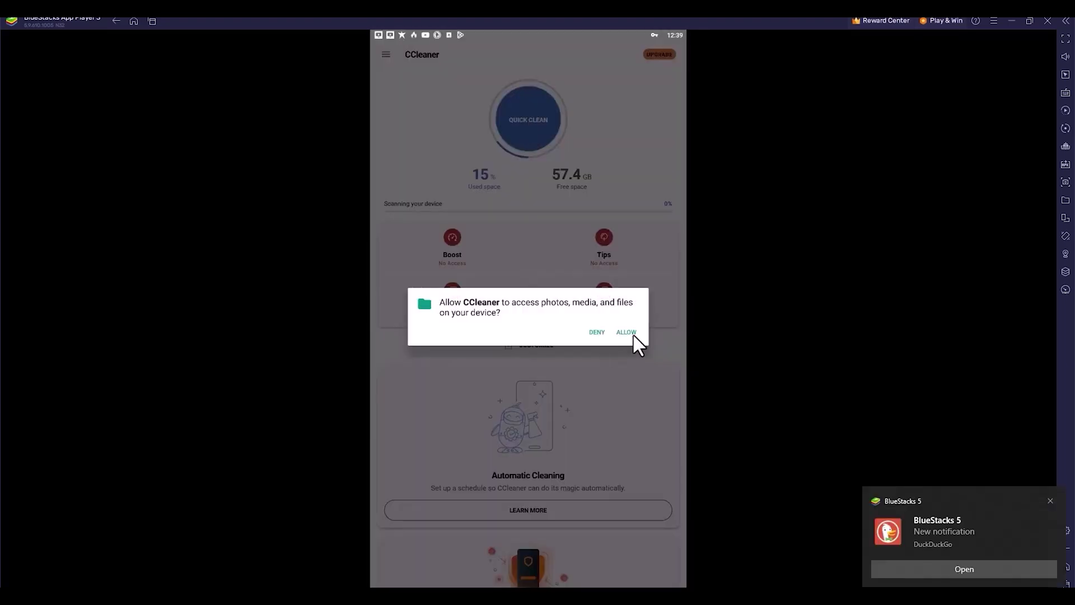
click(633, 333)
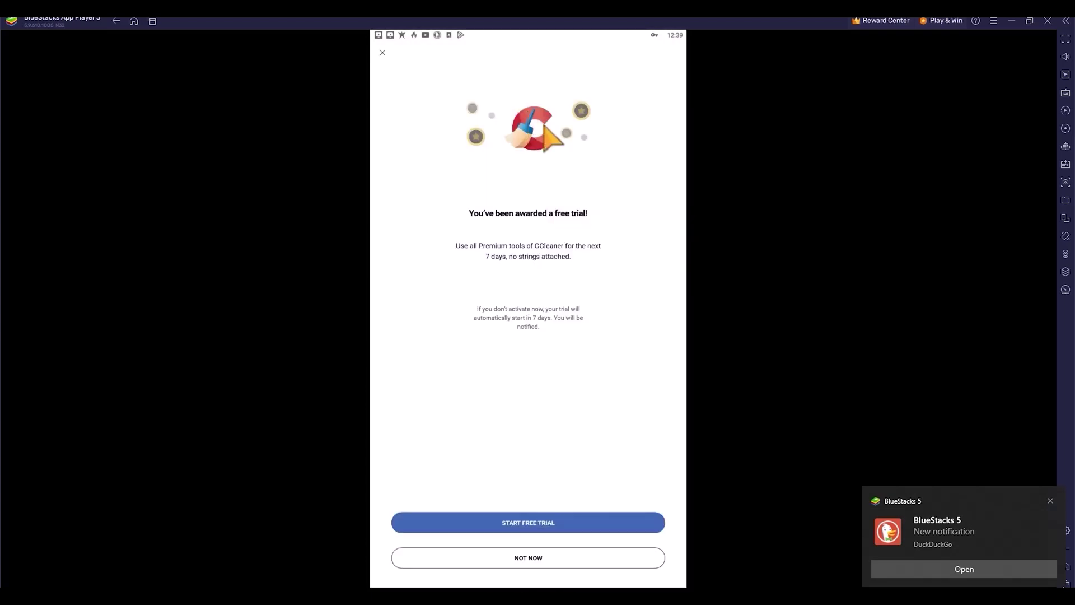
click(541, 560)
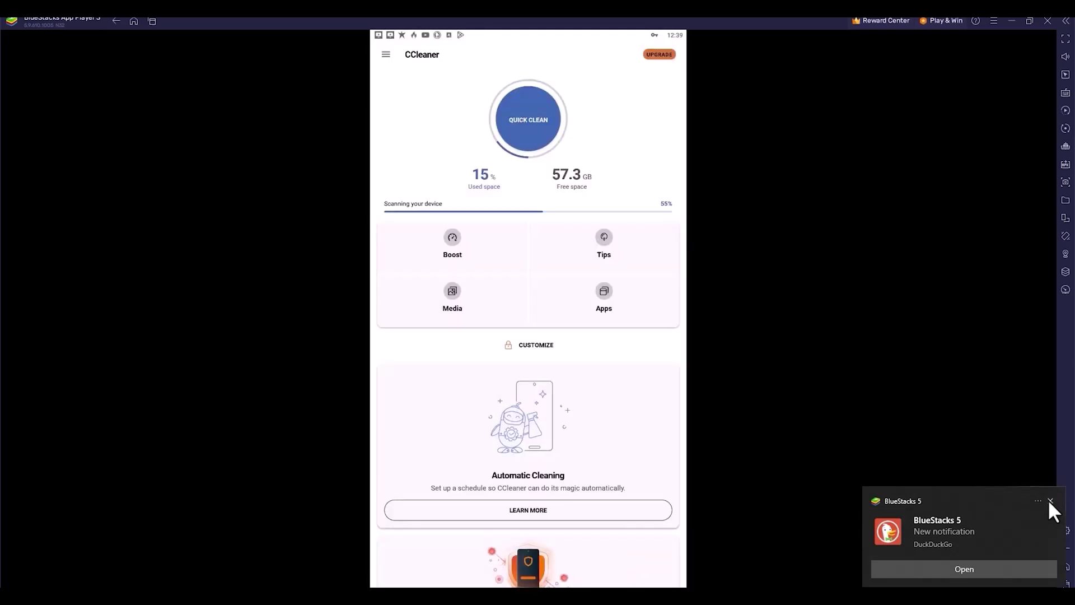
click(1050, 501)
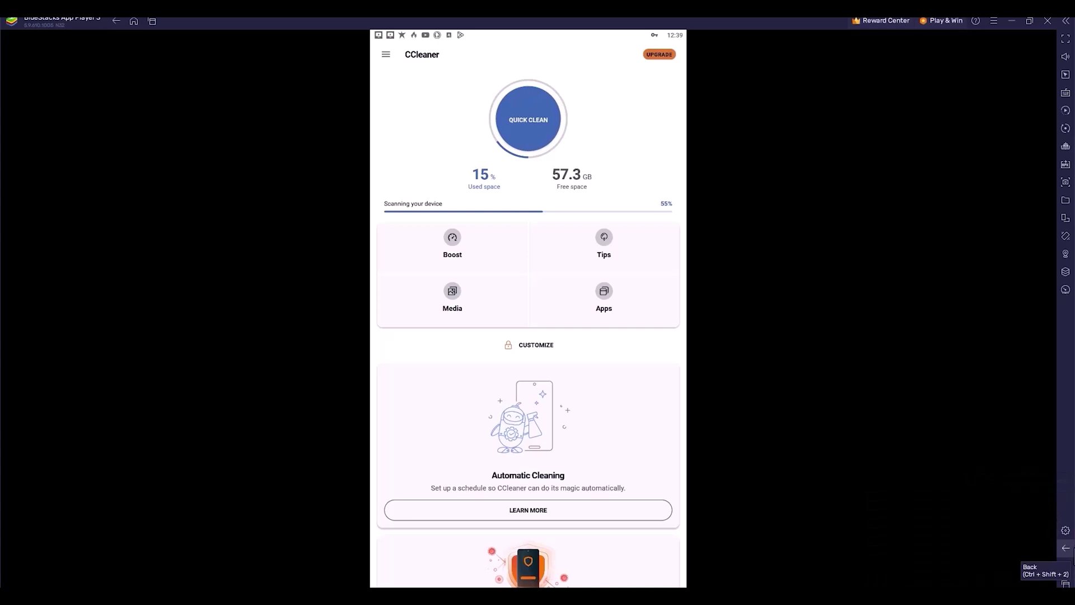
- Run CCleaner's Quick Clean and finish cleaning the found junk files
click(1067, 532)
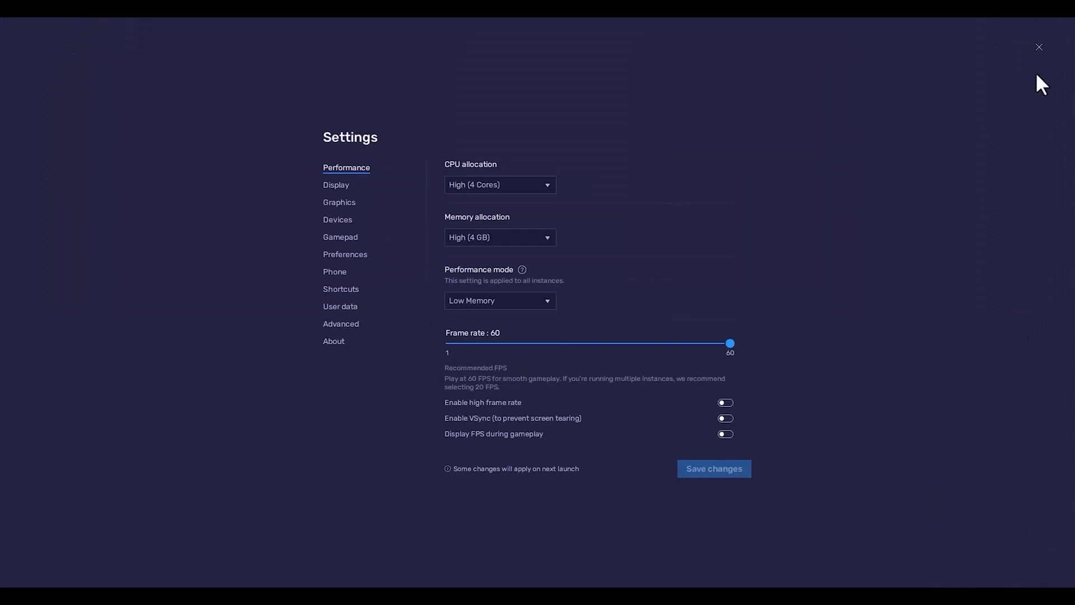
click(1039, 48)
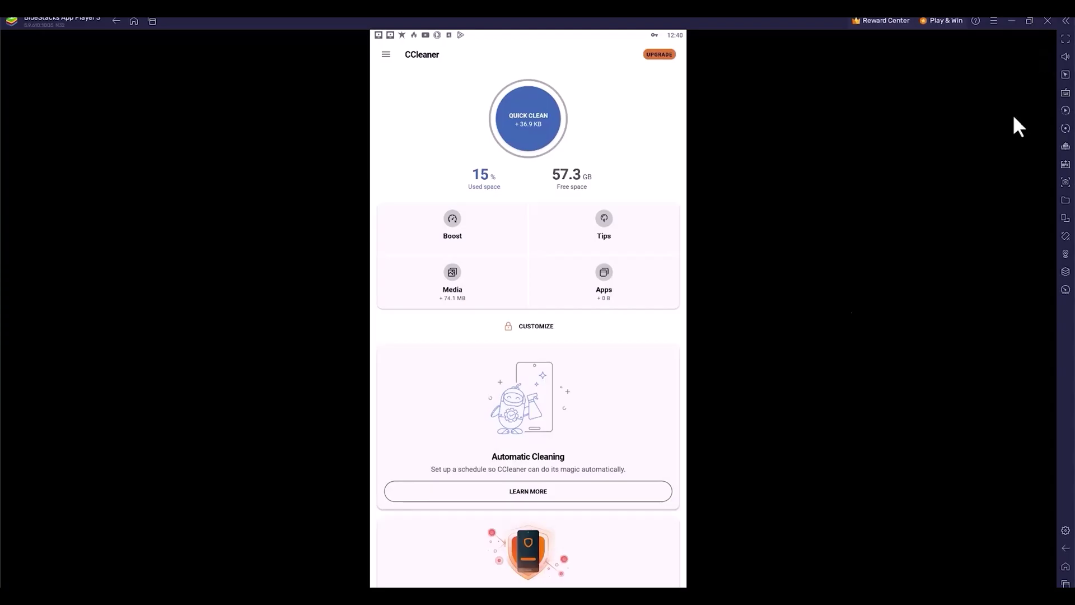
click(527, 119)
click(556, 577)
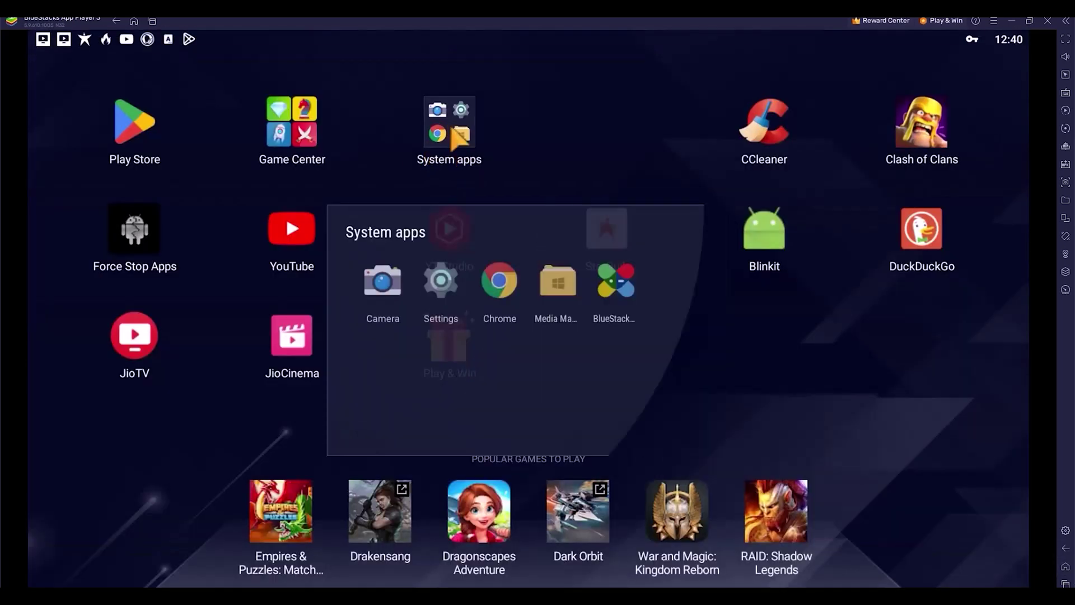
- Force stop Clash of Clans via System apps > Settings > Apps, then return home
click(439, 280)
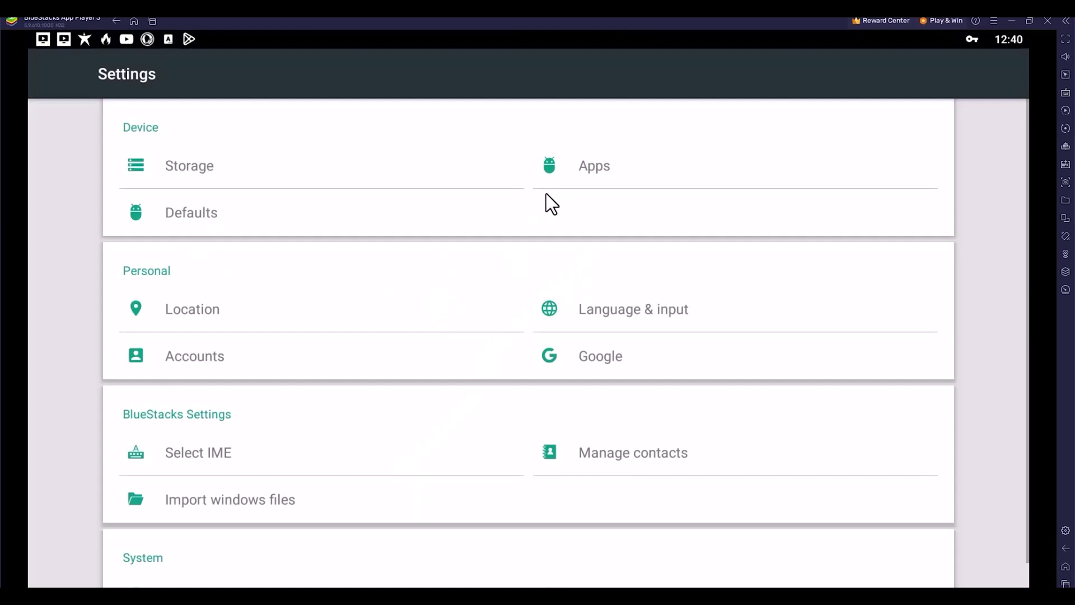
click(589, 166)
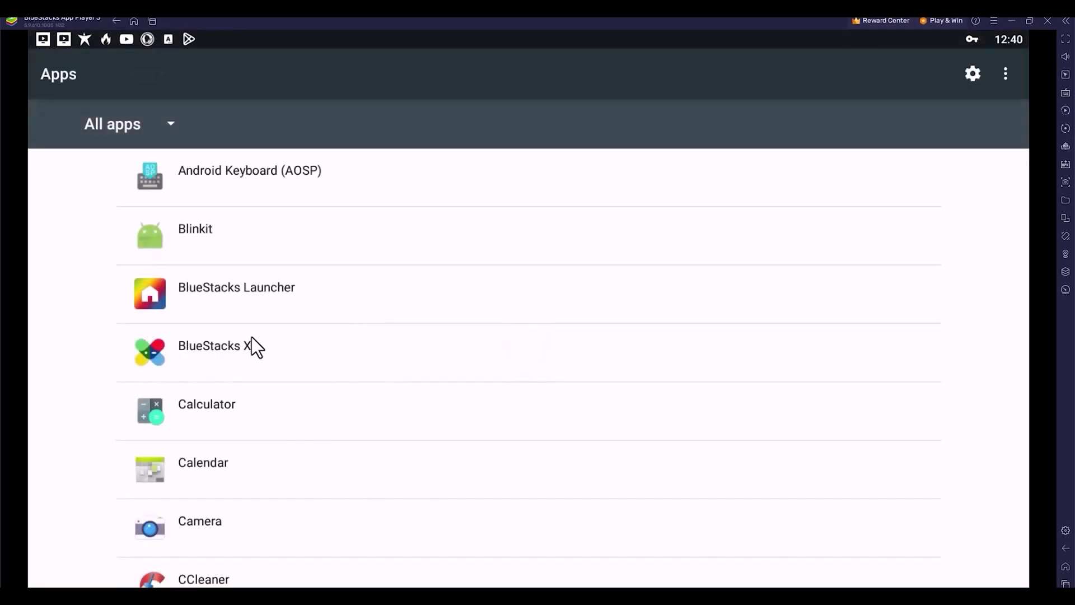
scroll(255, 358, down, 6)
click(239, 247)
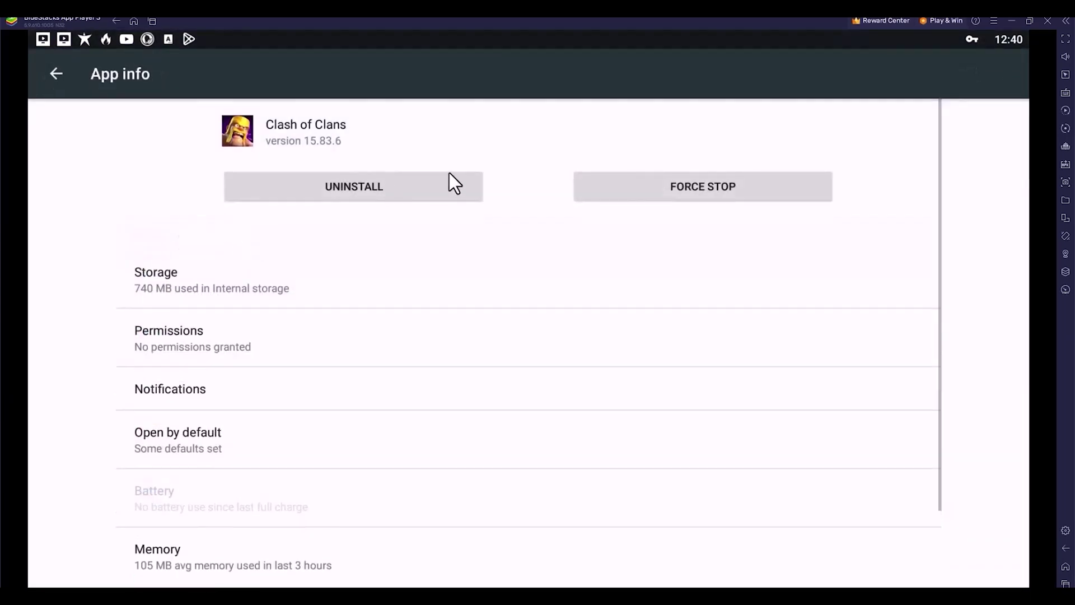
click(720, 184)
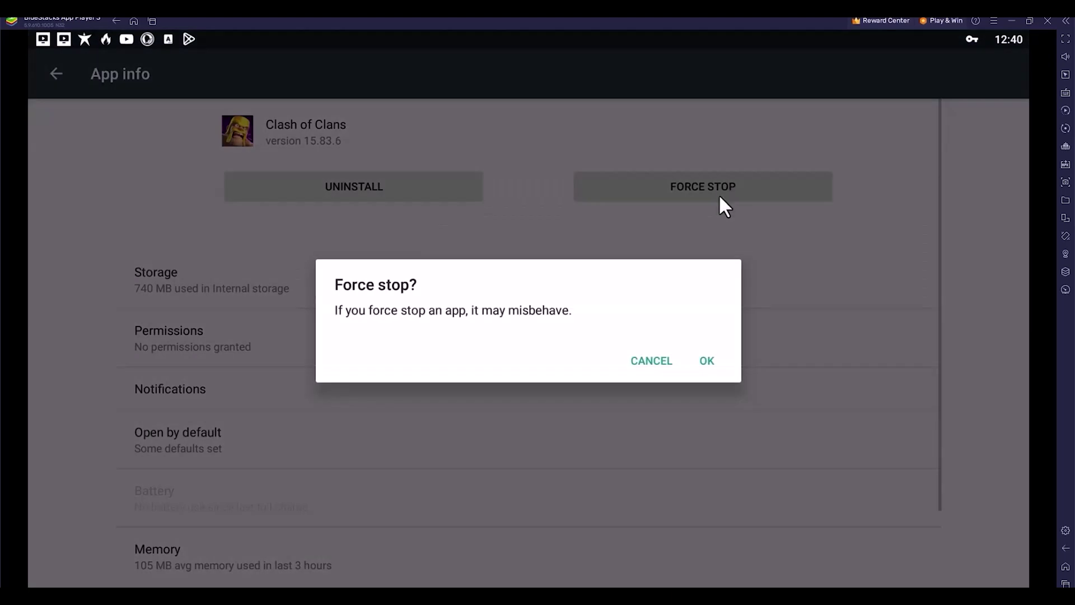
click(706, 362)
click(1066, 566)
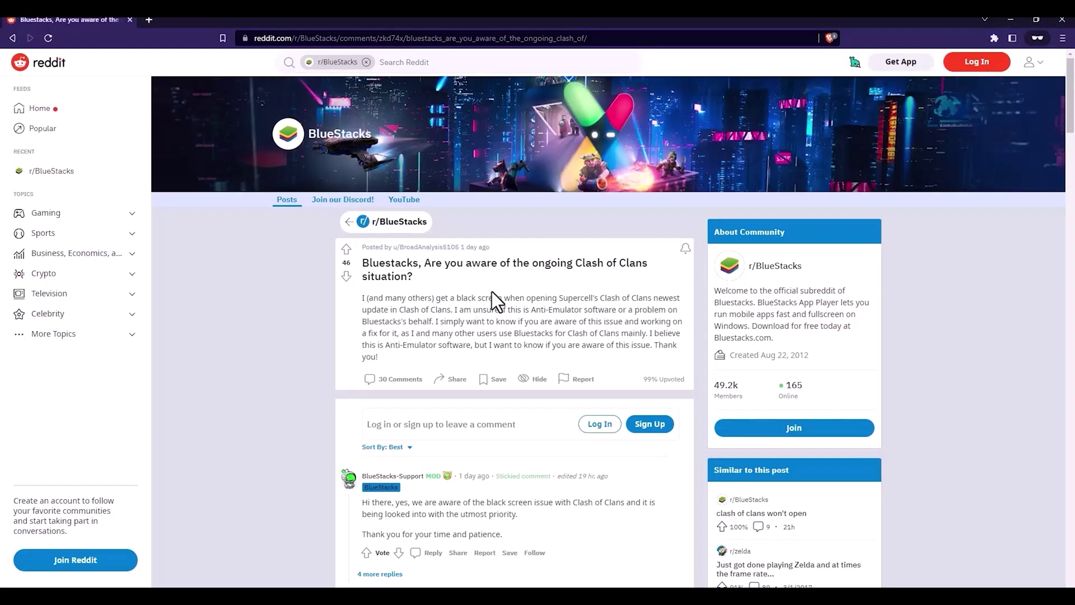
- Read through the black-screen post title and the moderator's comment
triple_click(408, 270)
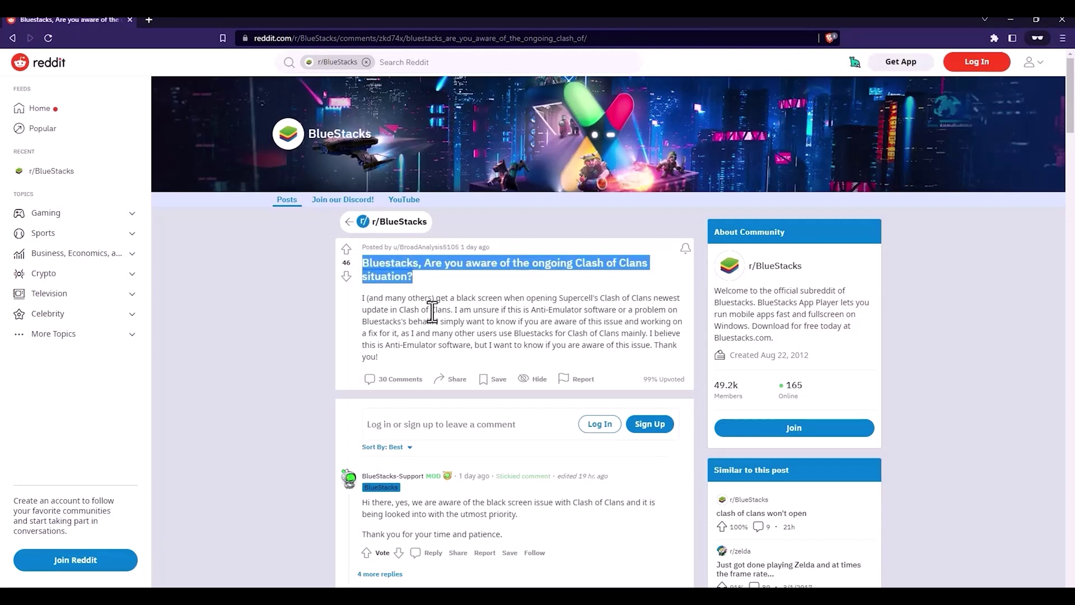
click(432, 309)
scroll(468, 455, down, 4)
drag(363, 278, 533, 302)
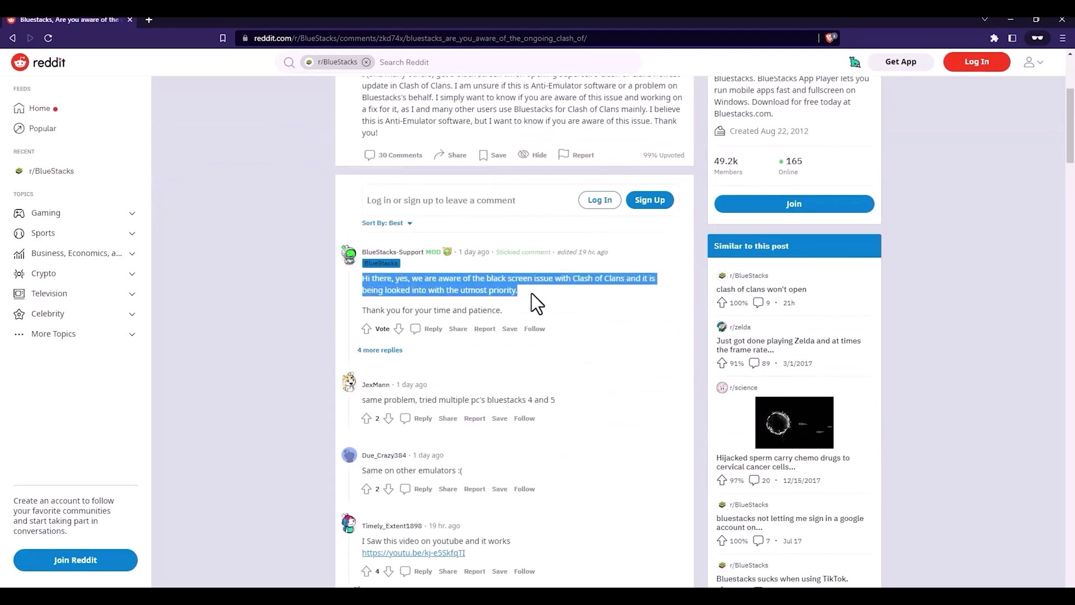
click(619, 280)
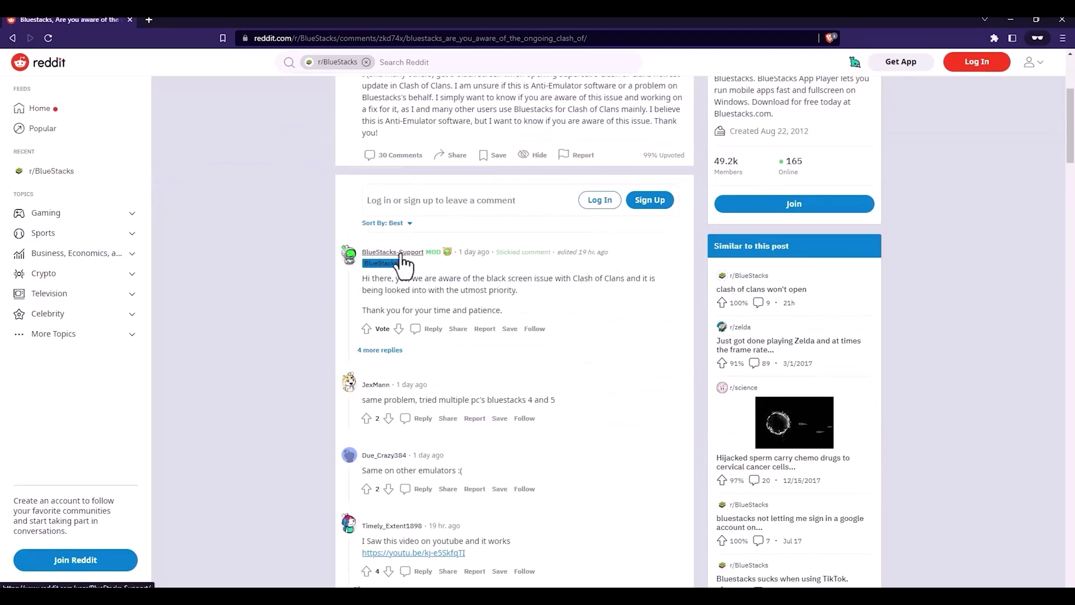
scroll(459, 283, up, 4)
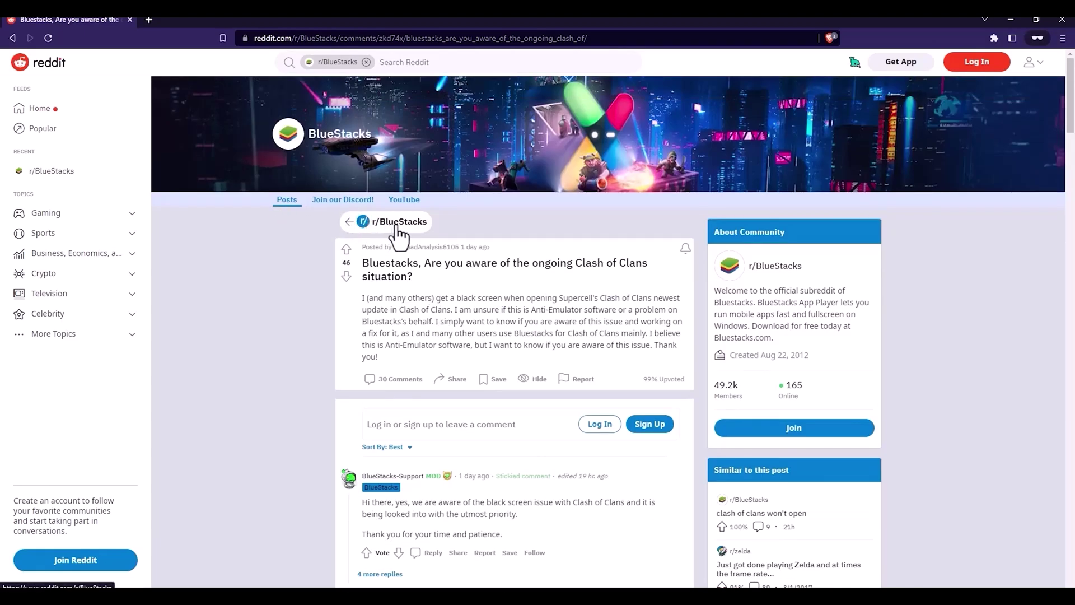
scroll(396, 233, down, 4)
drag(511, 312, 359, 313)
scroll(526, 342, down, 2)
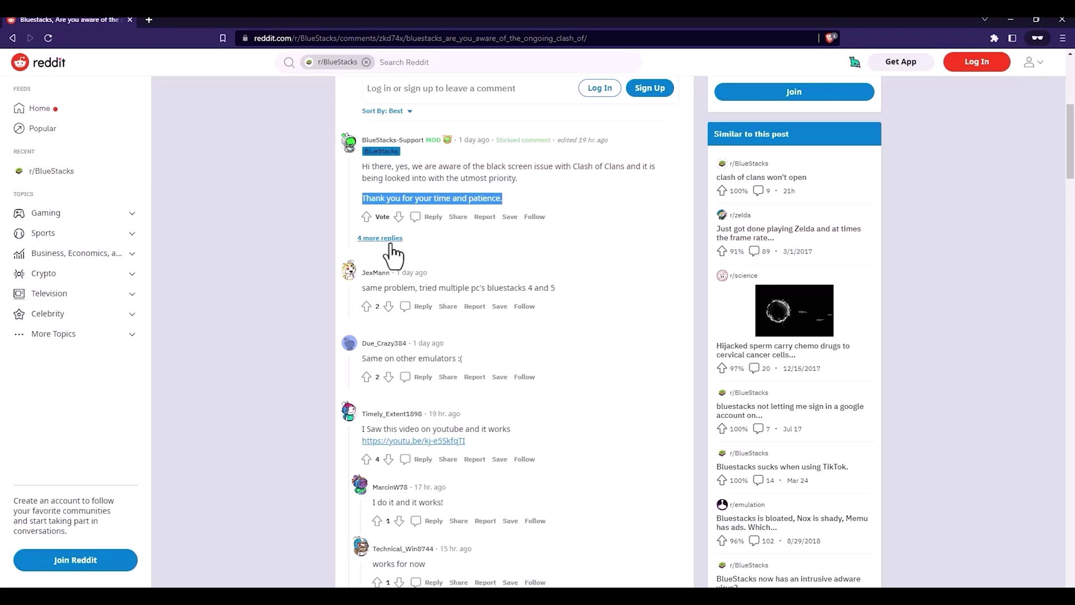
- Expand the four hidden replies, then go to the r/BlueStacks subreddit page
click(383, 239)
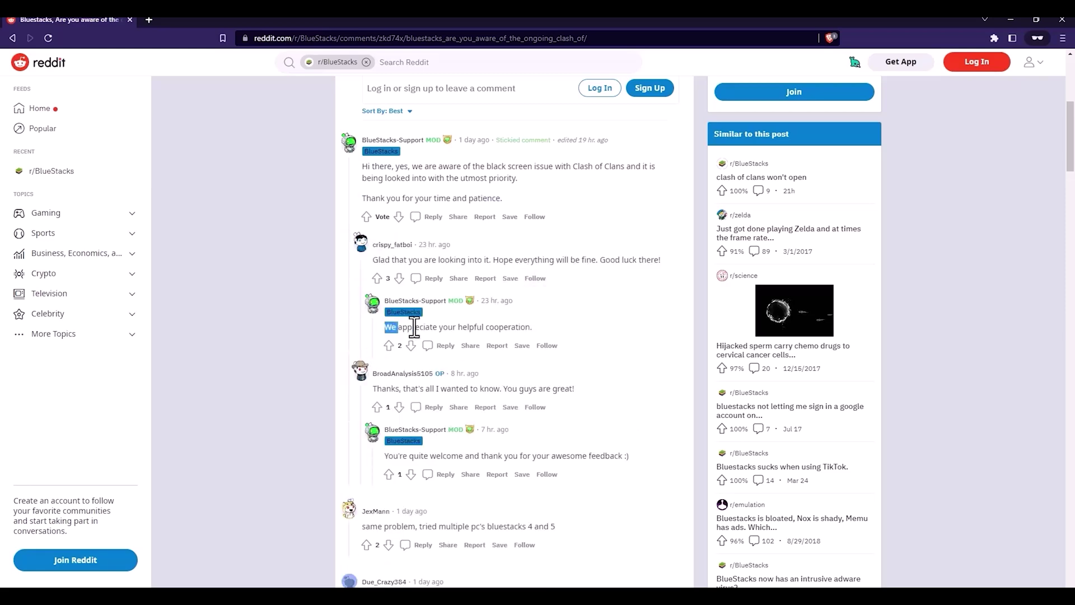
drag(414, 327, 543, 325)
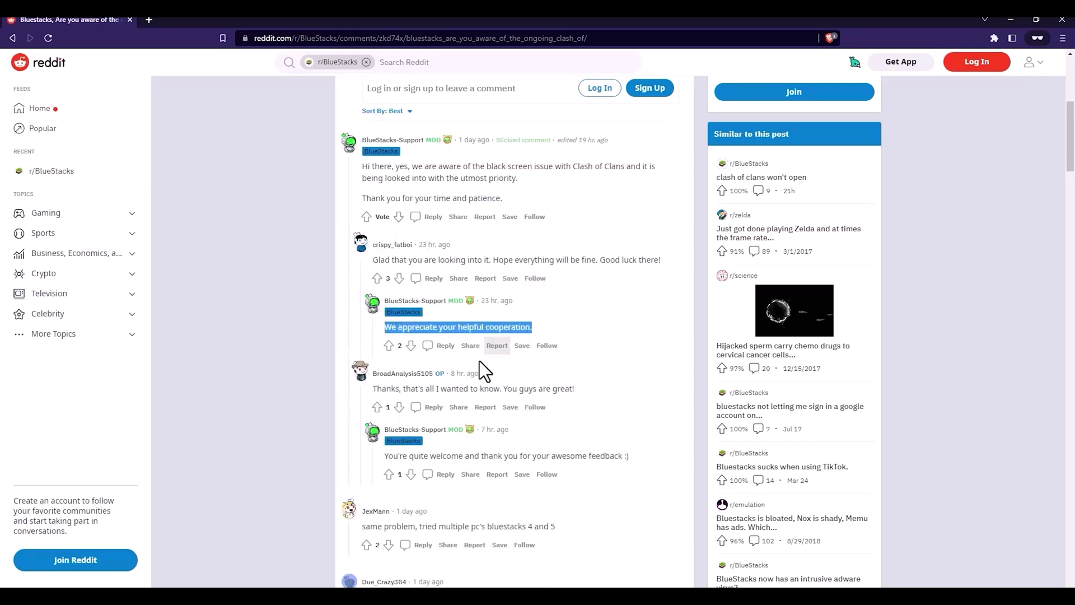
scroll(467, 415, down, 15)
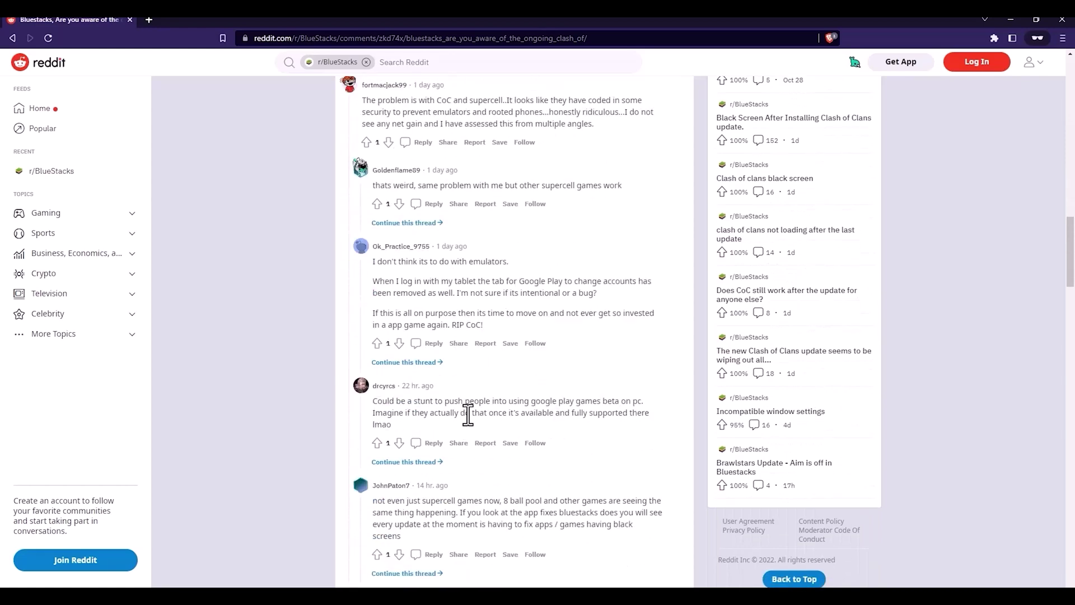
scroll(467, 414, up, 15)
click(405, 237)
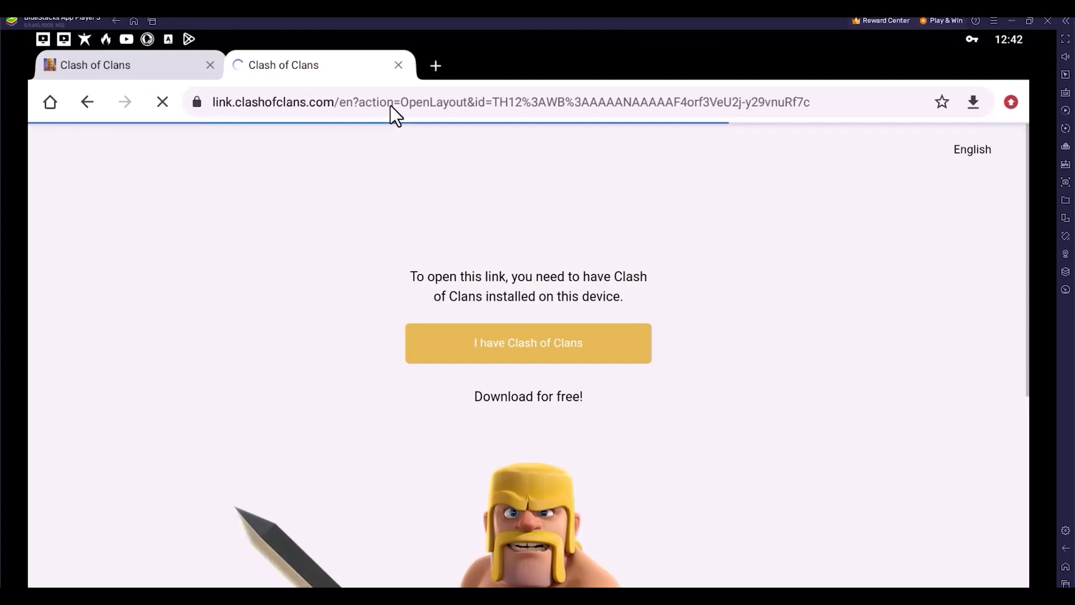
- Load amazon.com/gp/mas/get/amazonapp and start the Amazon_App.apk download
click(392, 104)
text(https://www.amazon.com/gp/mas/get/amazonapp)
key(Return)
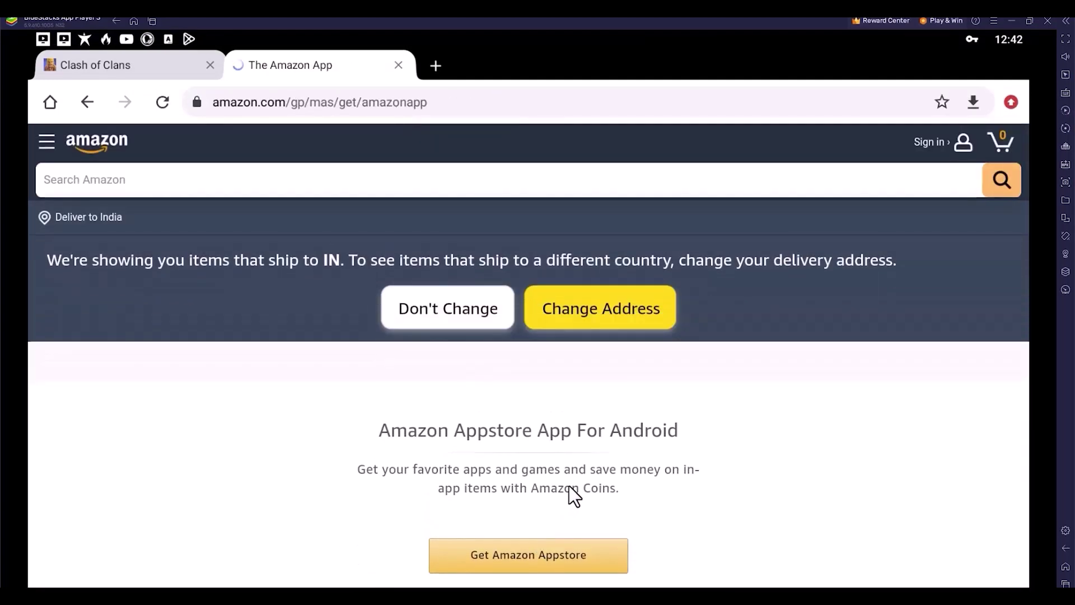
scroll(569, 486, down, 4)
click(520, 344)
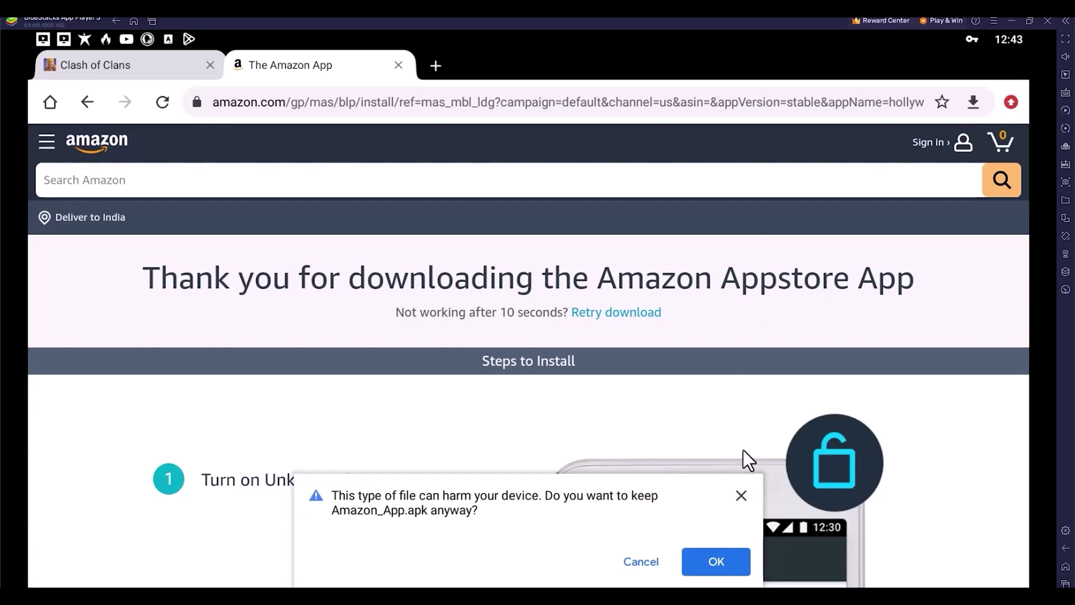
- Keep Amazon_App.apk, then install and open the Amazon Appstore
click(711, 563)
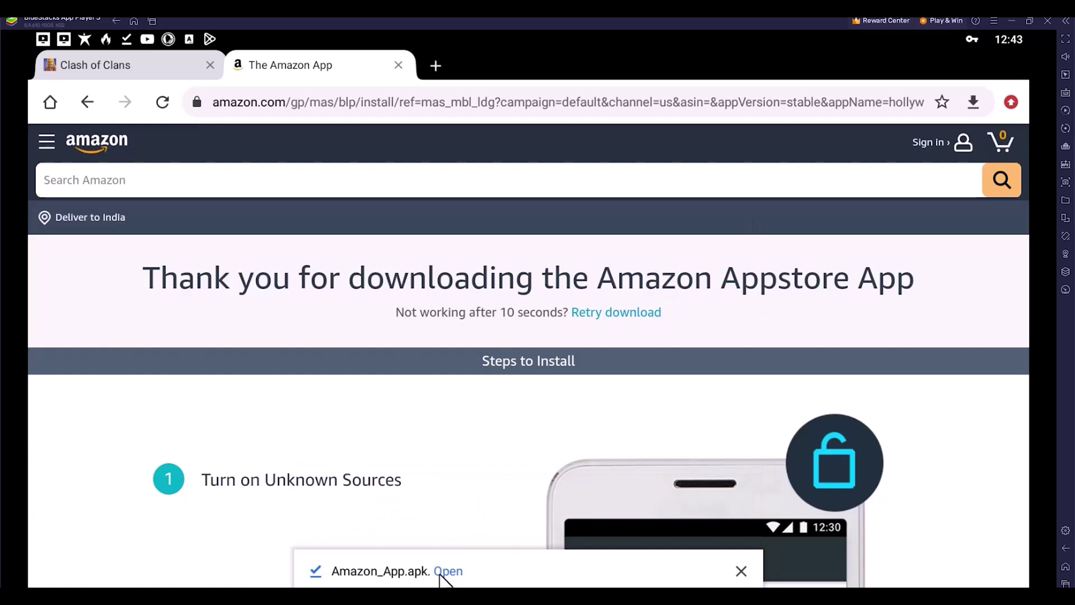
click(447, 571)
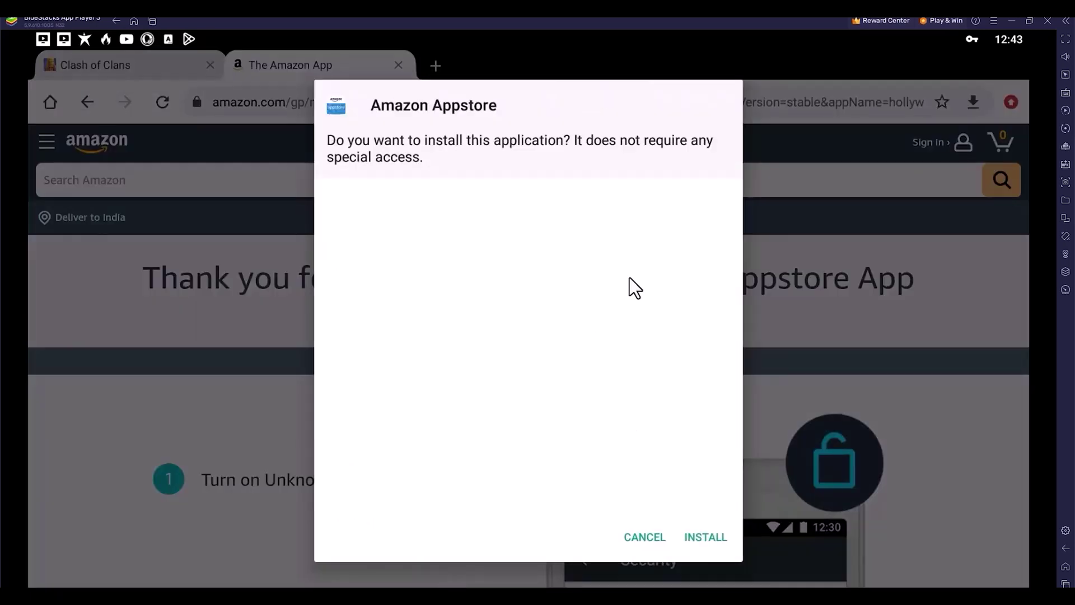
click(703, 539)
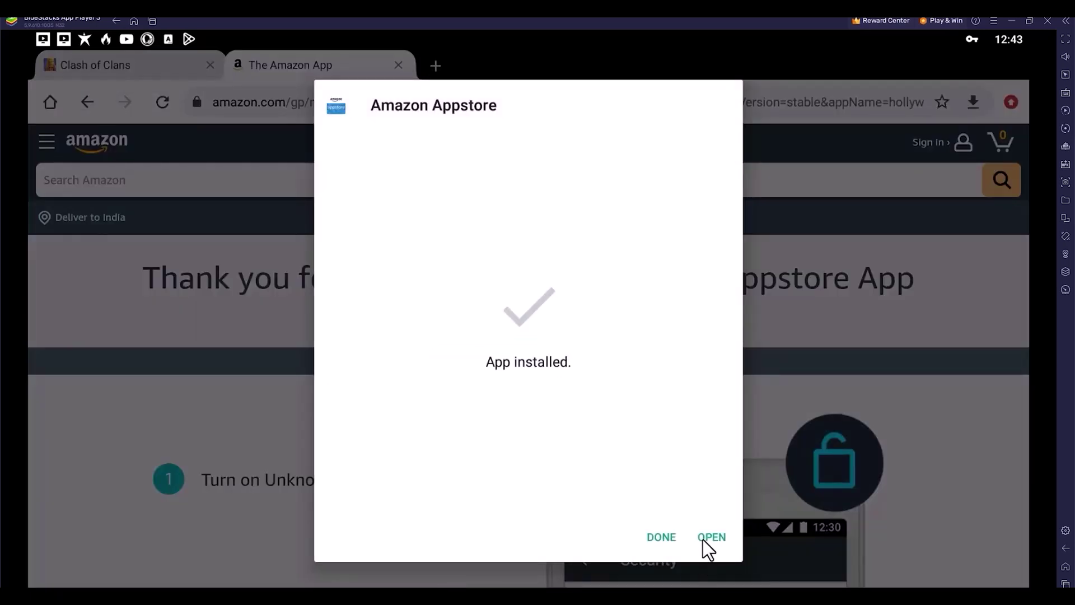
click(703, 540)
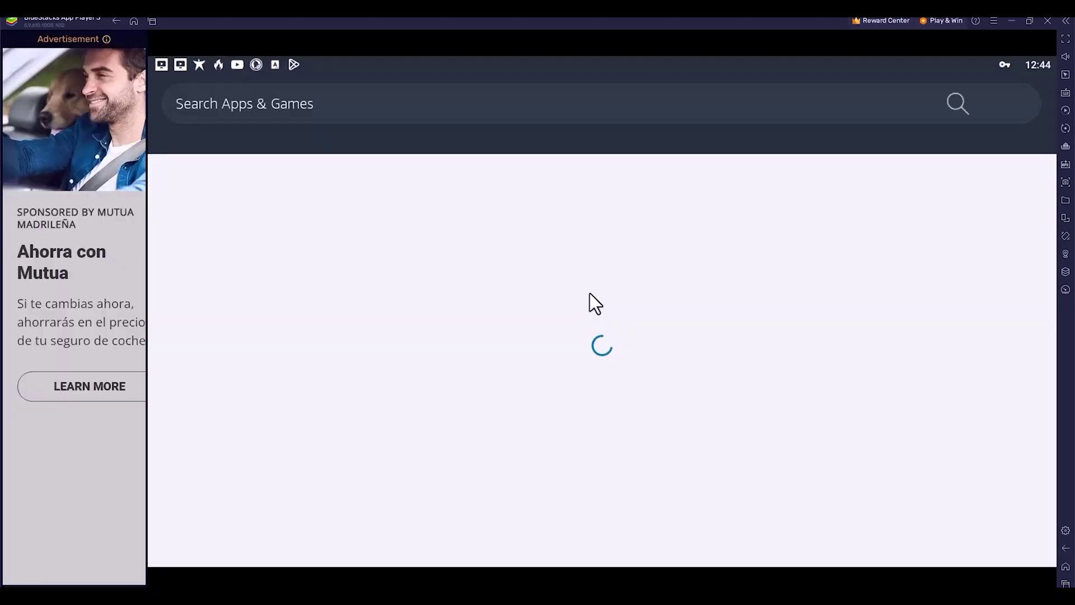
- Search the Appstore for 'clash of clans' and start getting the game
click(289, 101)
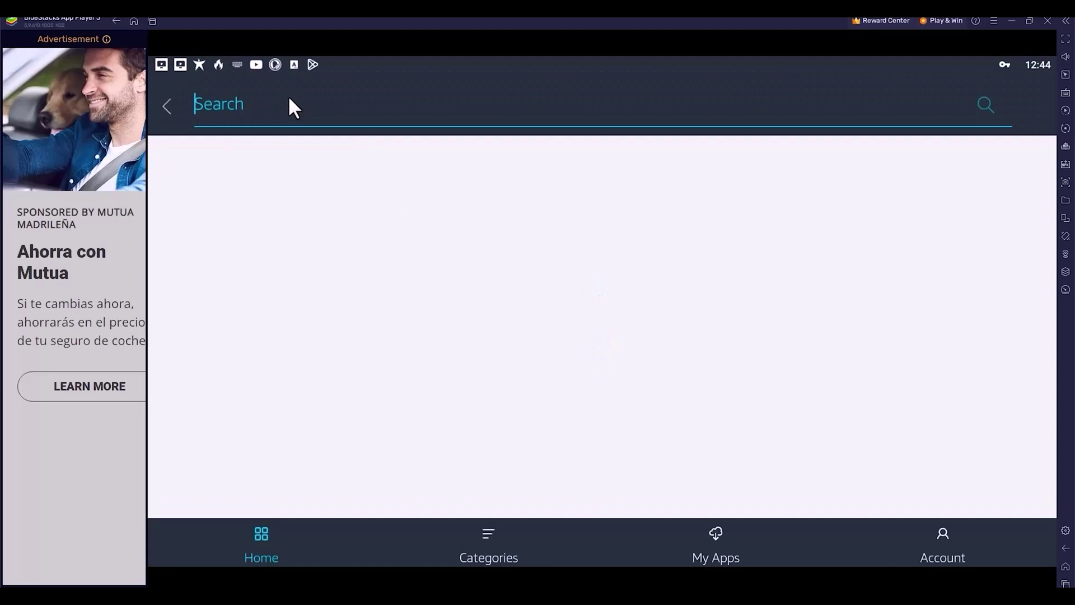
text(clash of clans)
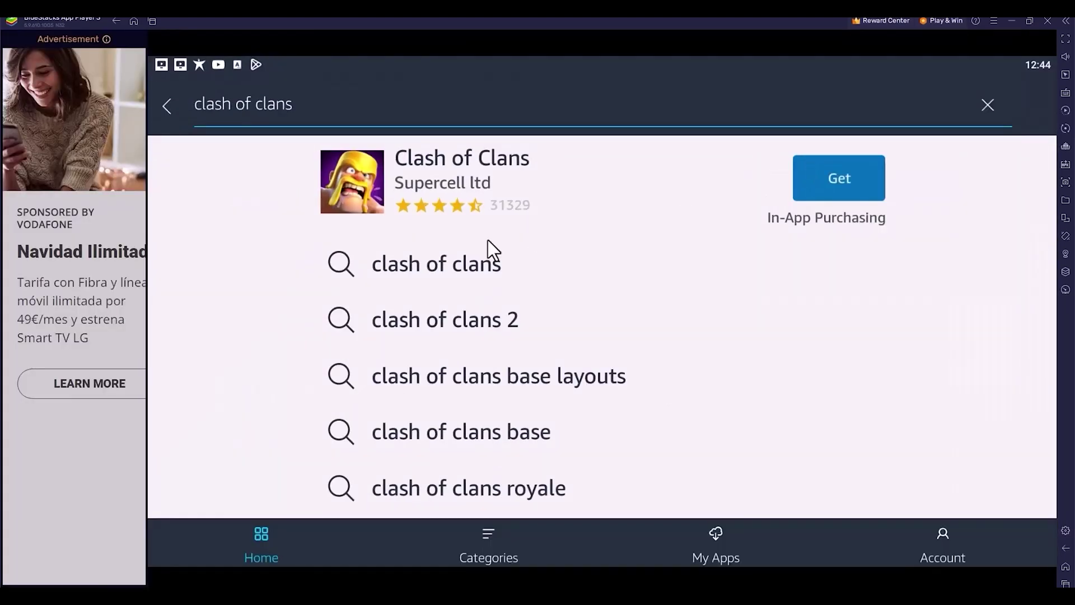
click(488, 240)
click(549, 404)
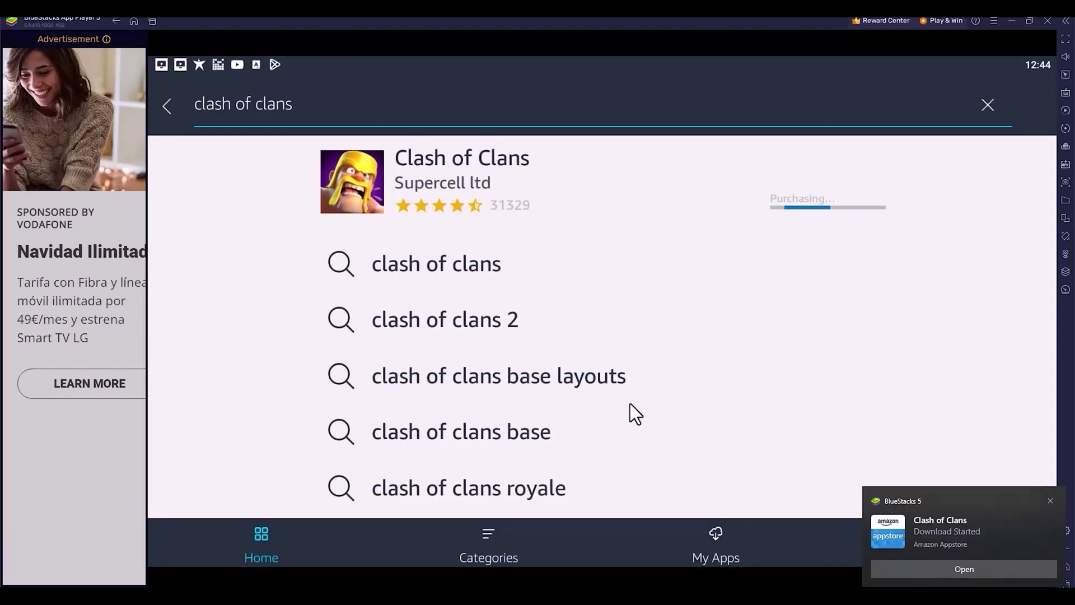
- Open the Clash of Clans download notification and approve the game's installation
click(974, 566)
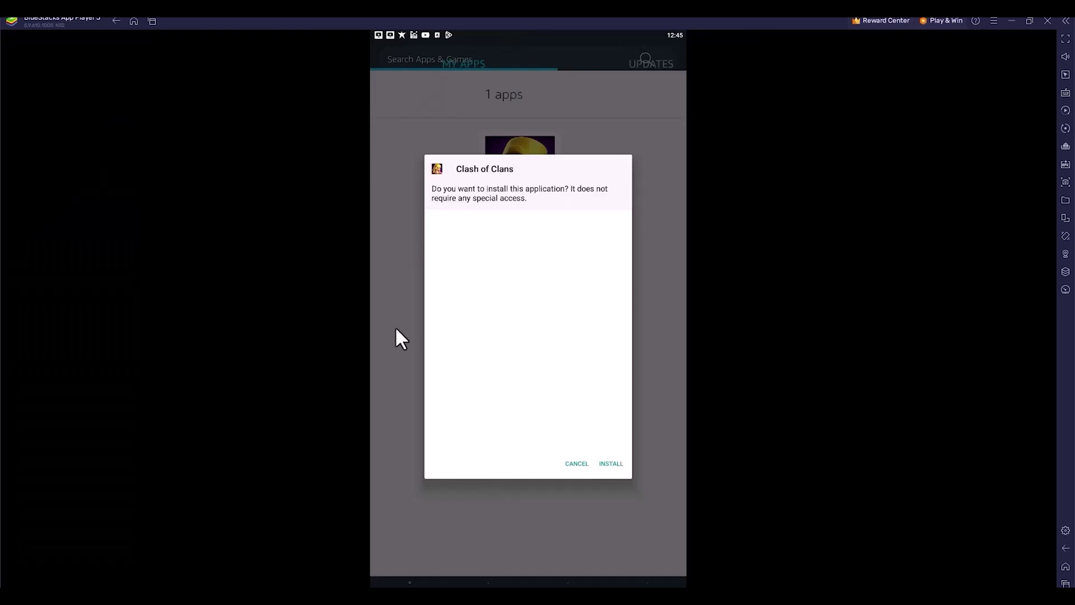
click(619, 463)
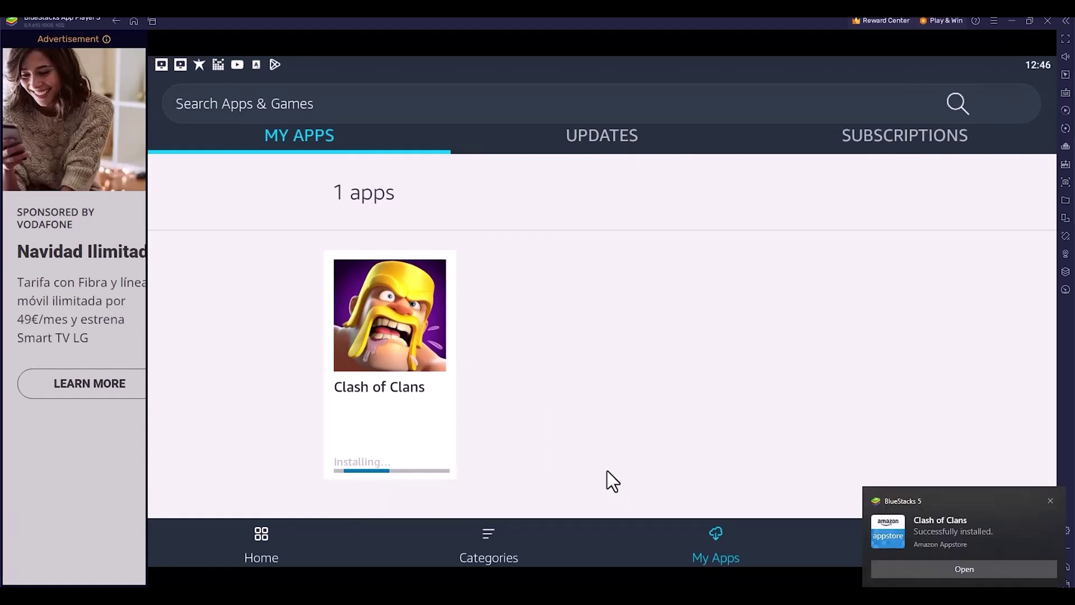
- Open Clash of Clans, accept the Important Notice, and advance the tutorial to the goblin warning
click(420, 459)
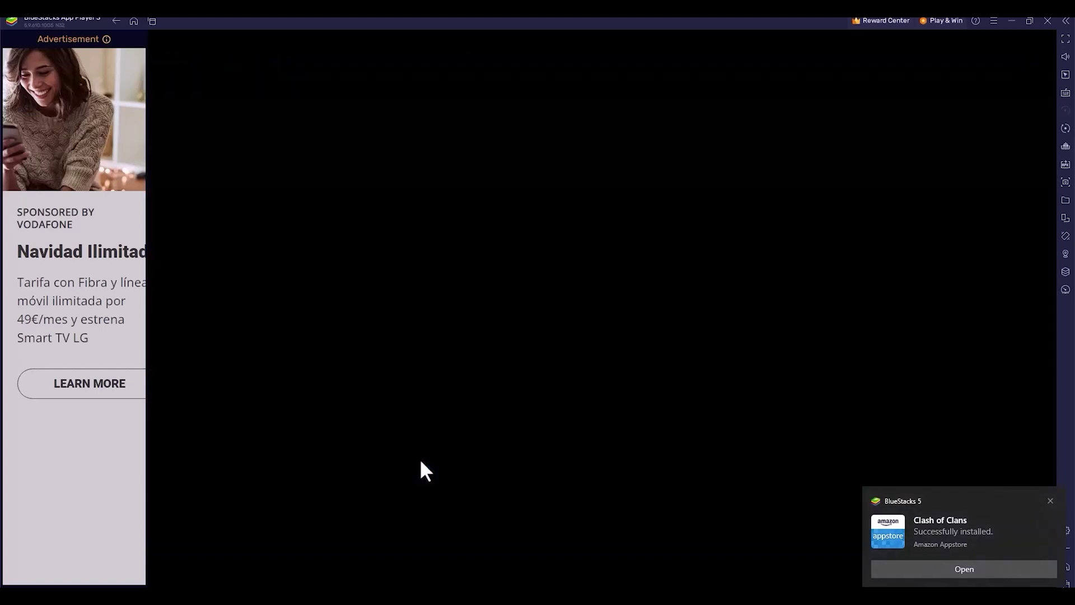
click(1050, 501)
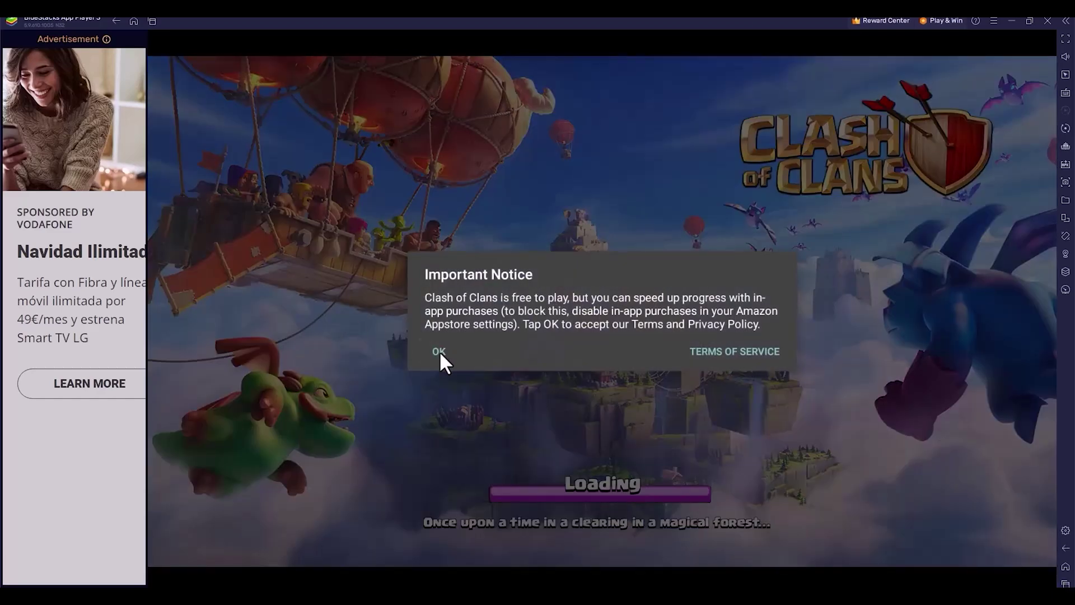
click(439, 351)
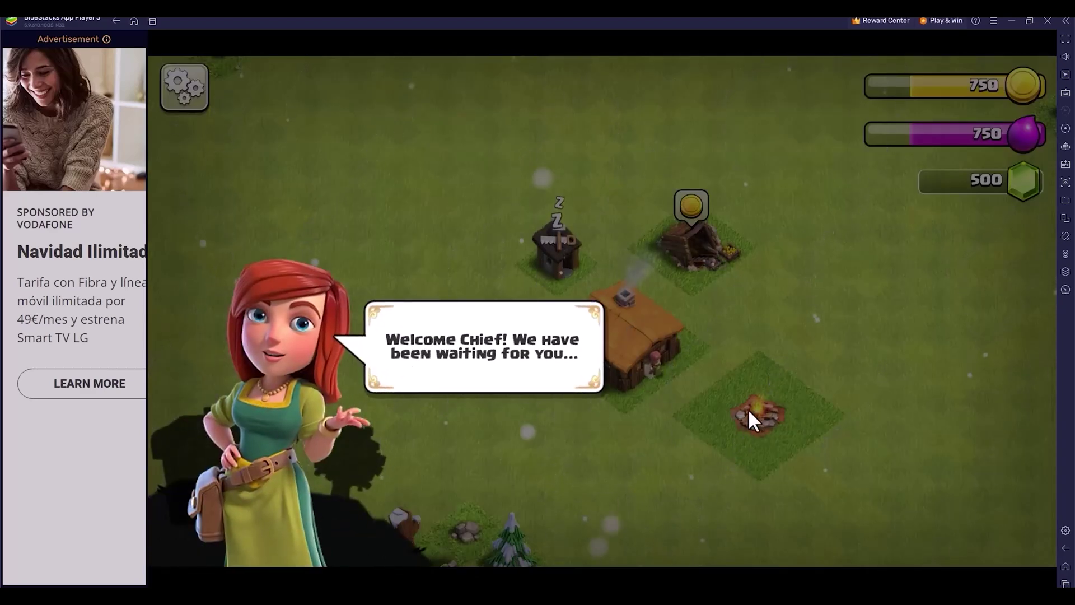
click(918, 353)
click(384, 228)
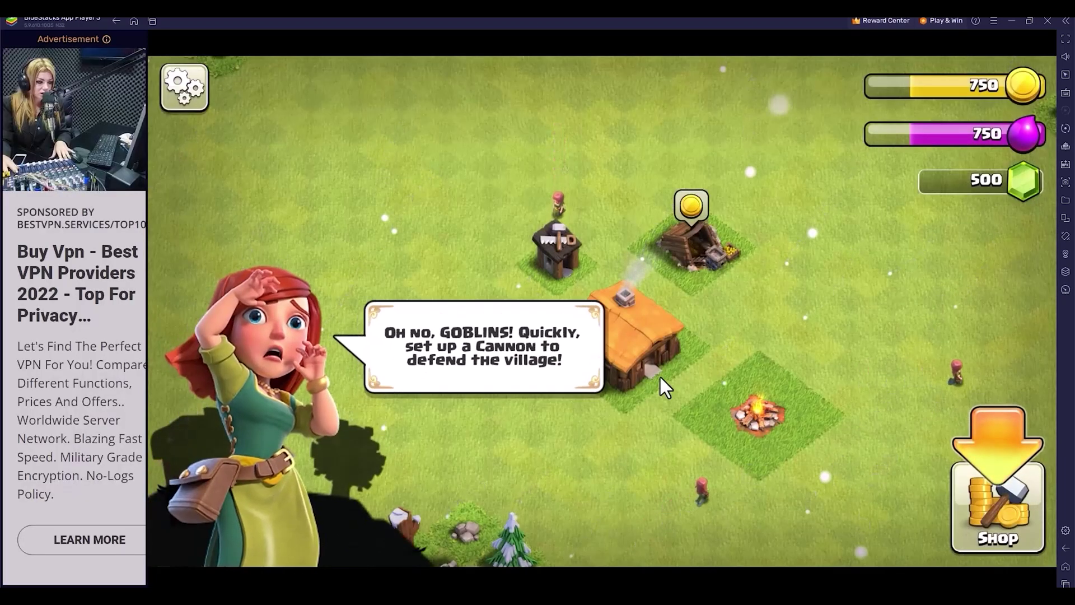
- Get past the tutorial and start connecting Supercell ID from Settings to log in to an existing game
click(660, 377)
click(183, 88)
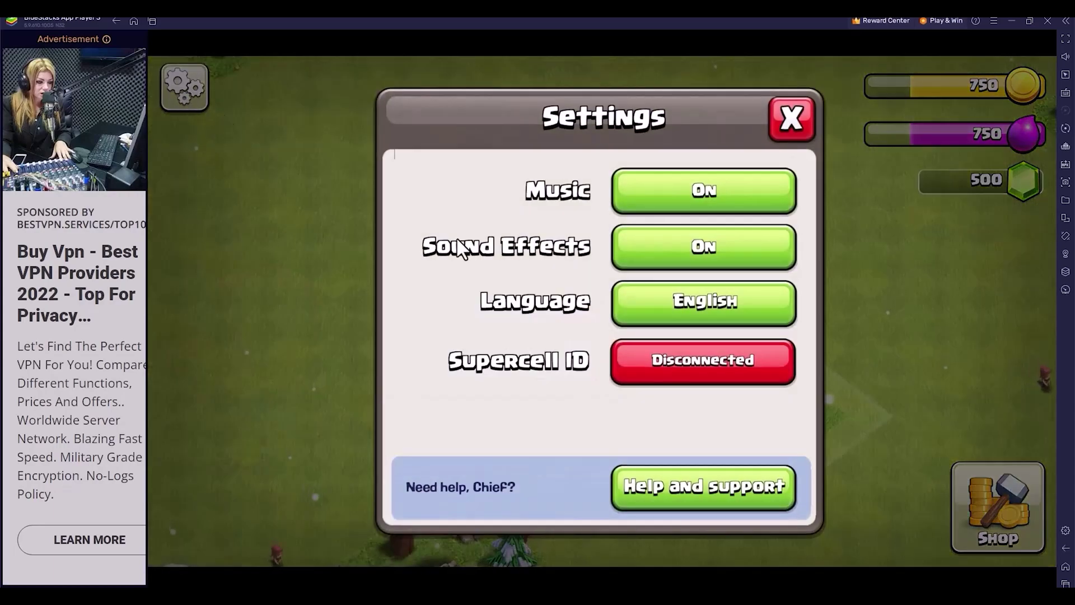
click(710, 380)
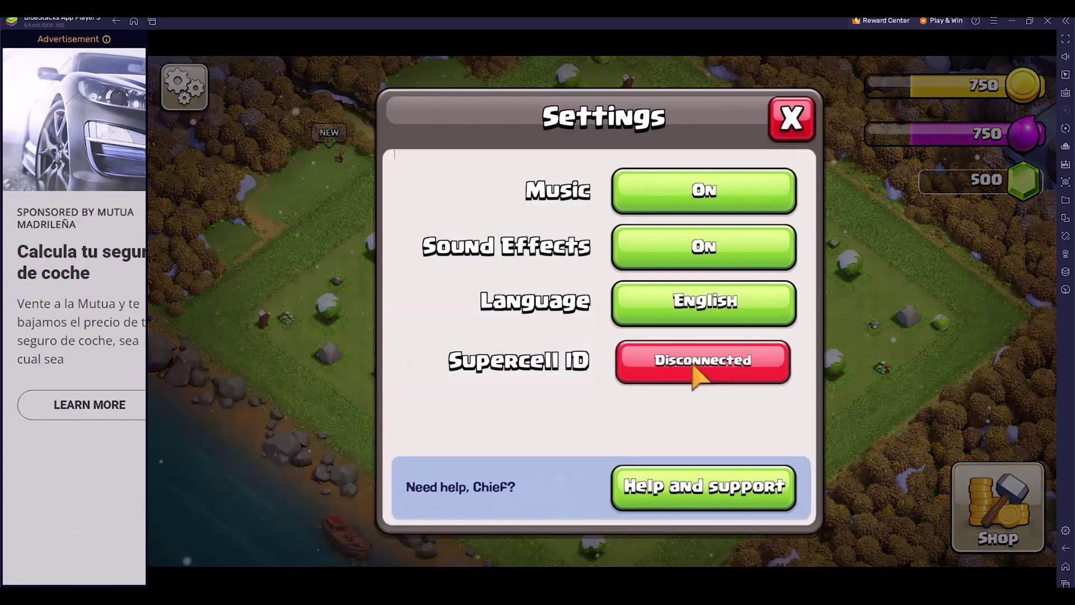
click(695, 374)
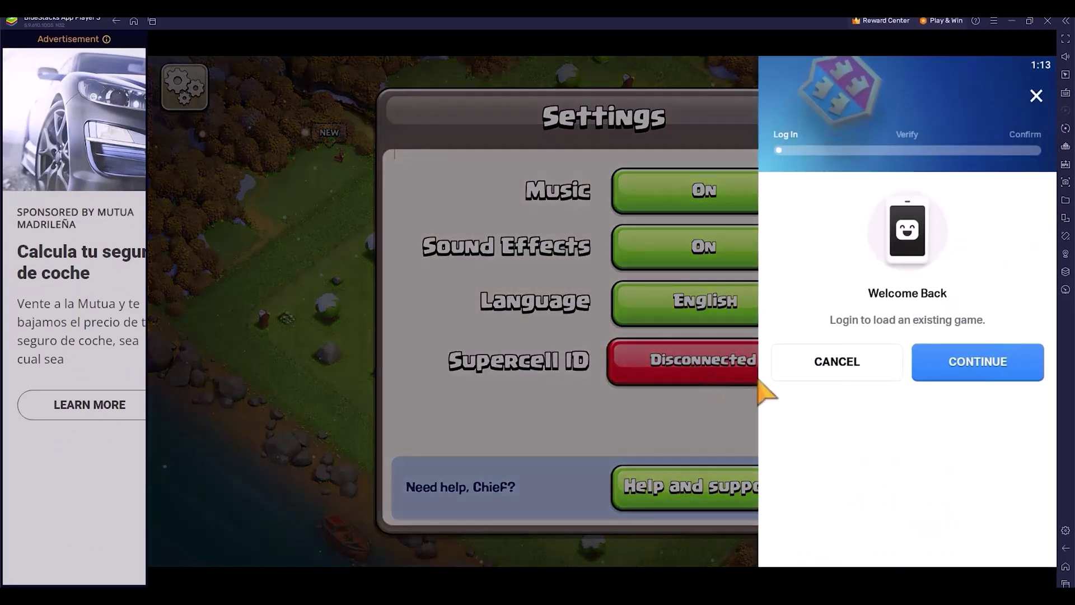
- Paste the account e-mail, request a login code, and enter the emailed verification code
click(978, 384)
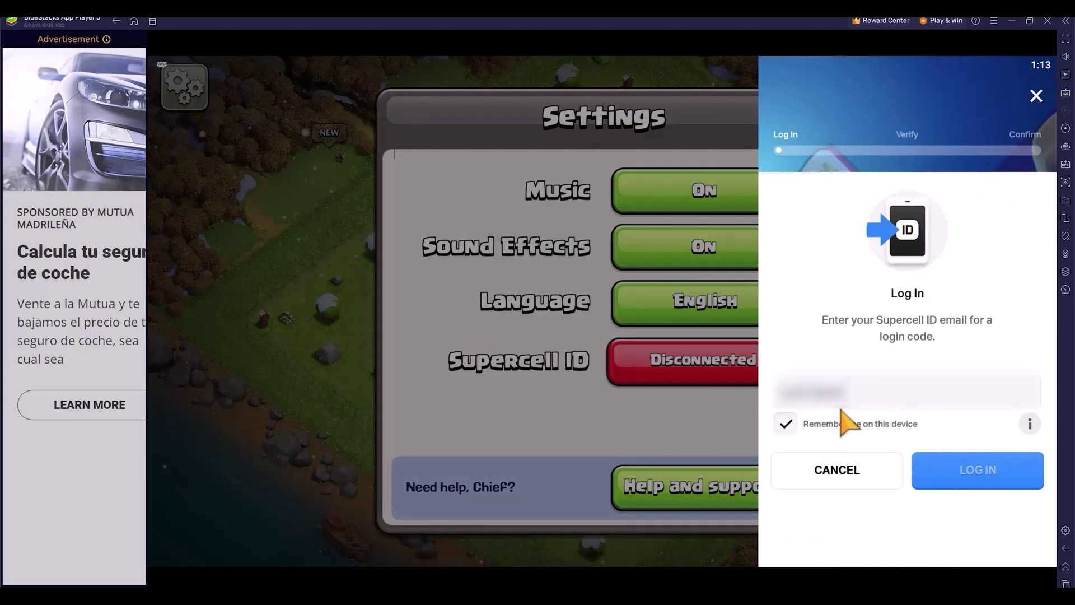
key(ctrl+v)
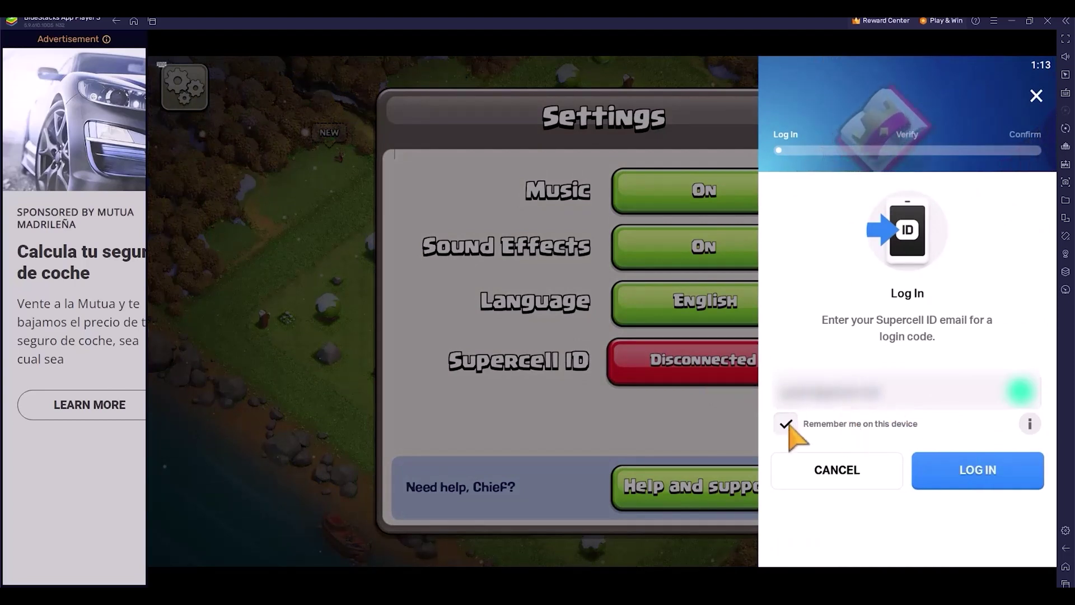
click(985, 477)
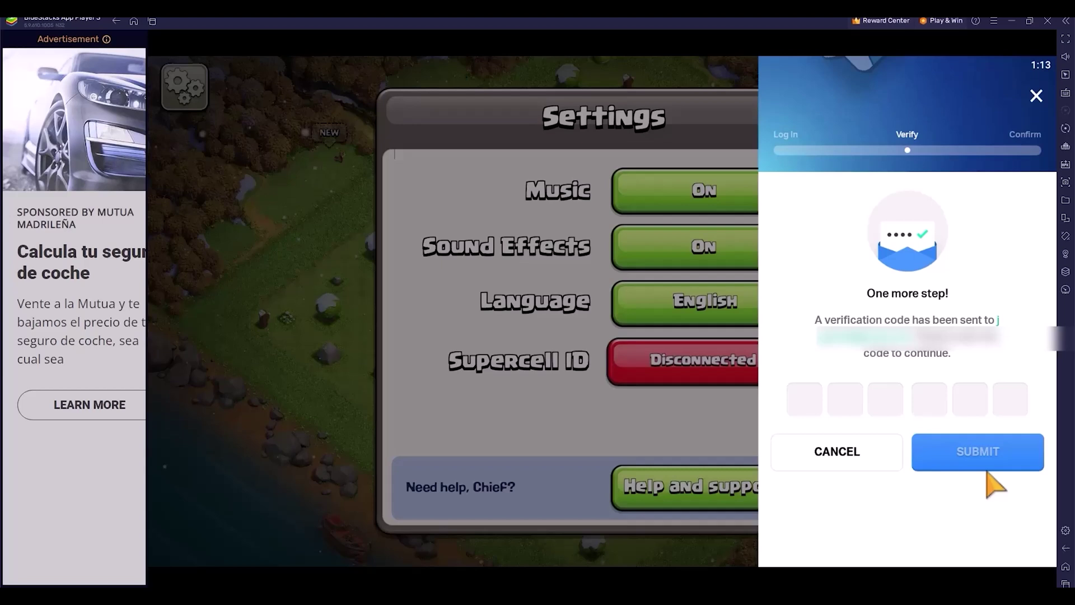
click(803, 403)
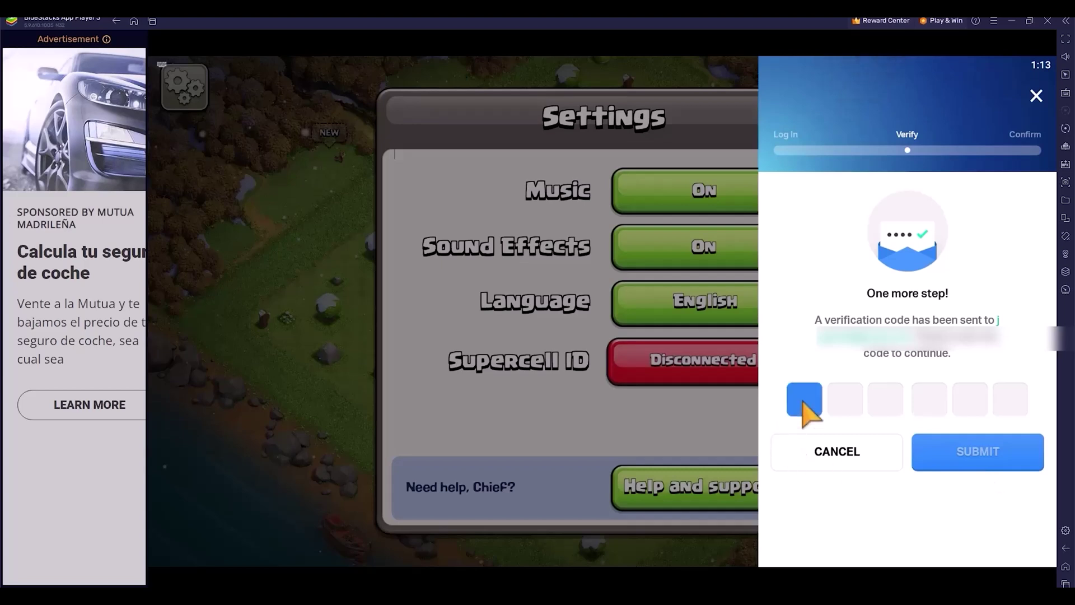
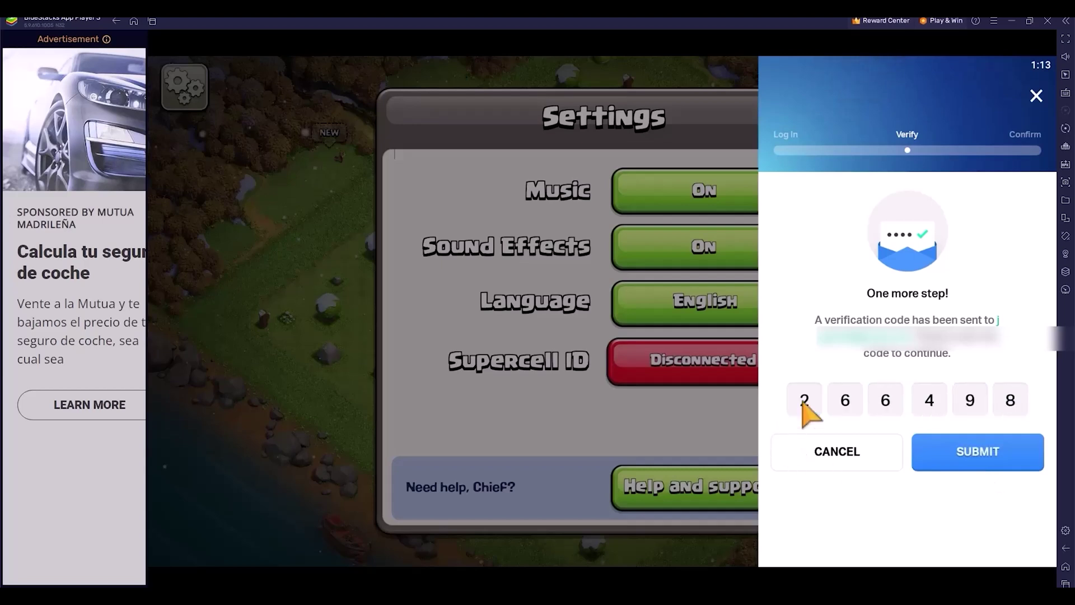
- Dismiss the expired-code warning, then replace the old digits with the newest verification code and submit
click(978, 453)
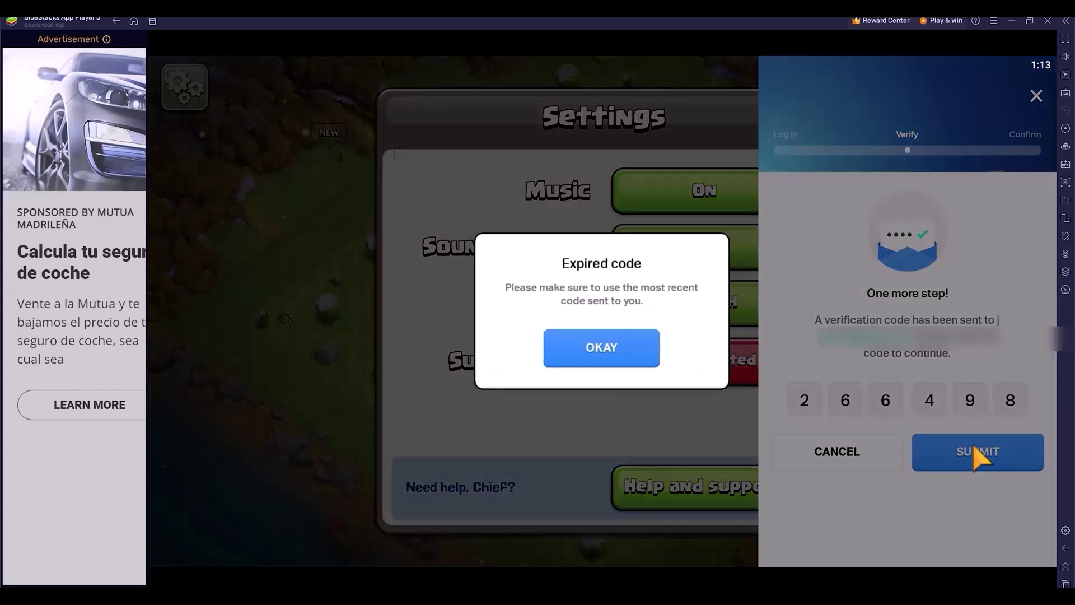
click(572, 355)
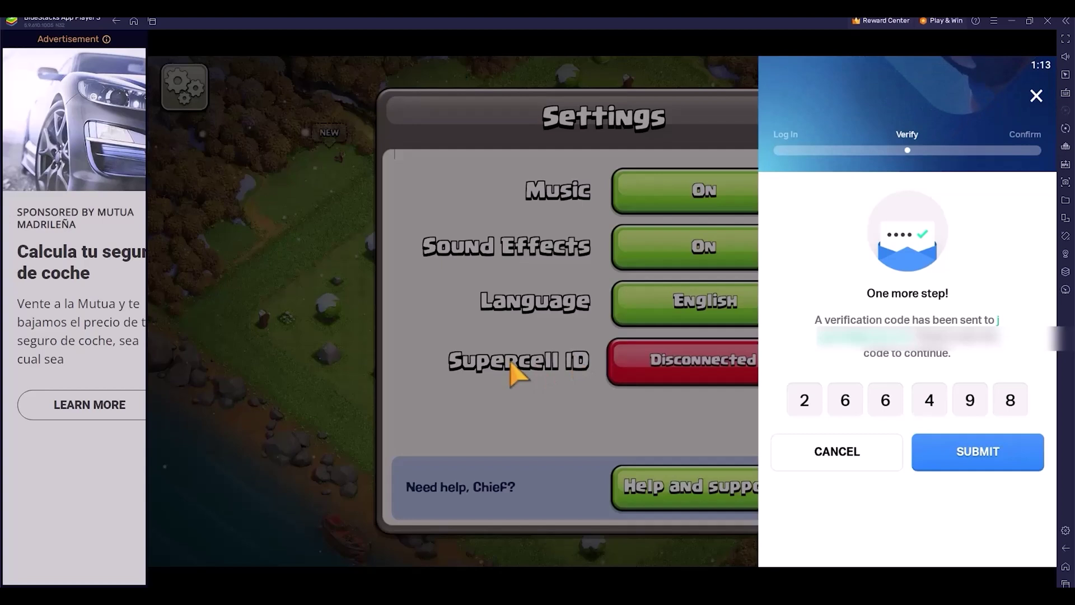
click(807, 399)
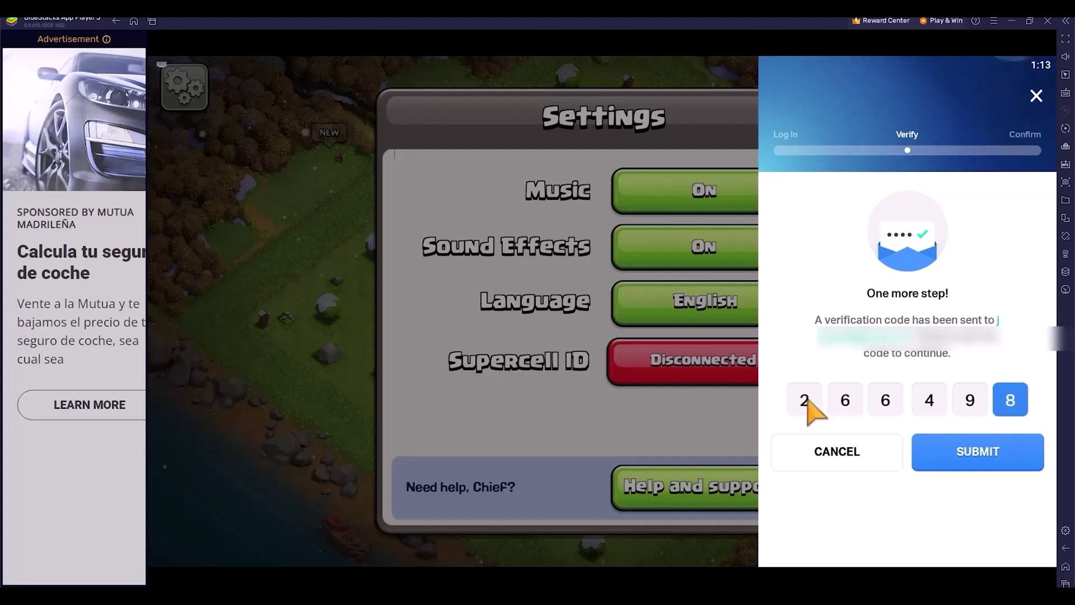
key(BackSpace)
key(BackSpace)
key(BackSpace)
key(BackSpace)
key(BackSpace)
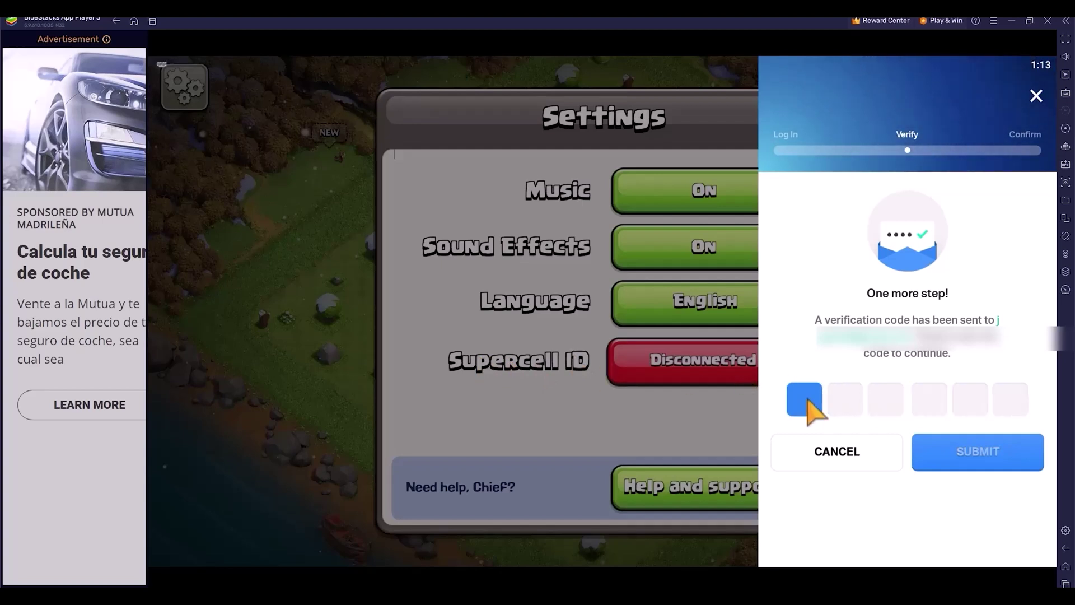
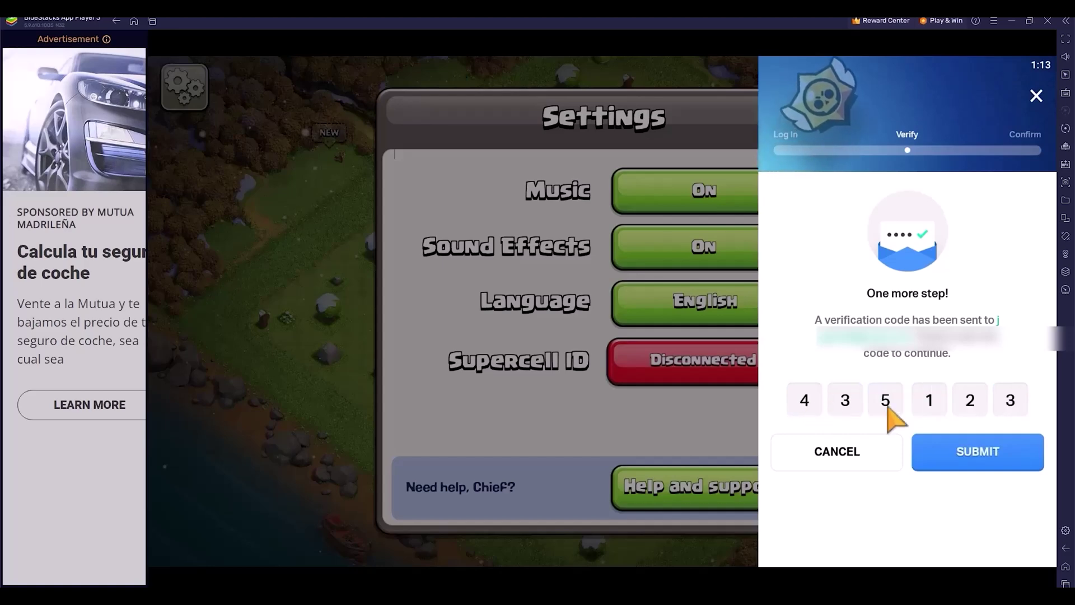
click(968, 457)
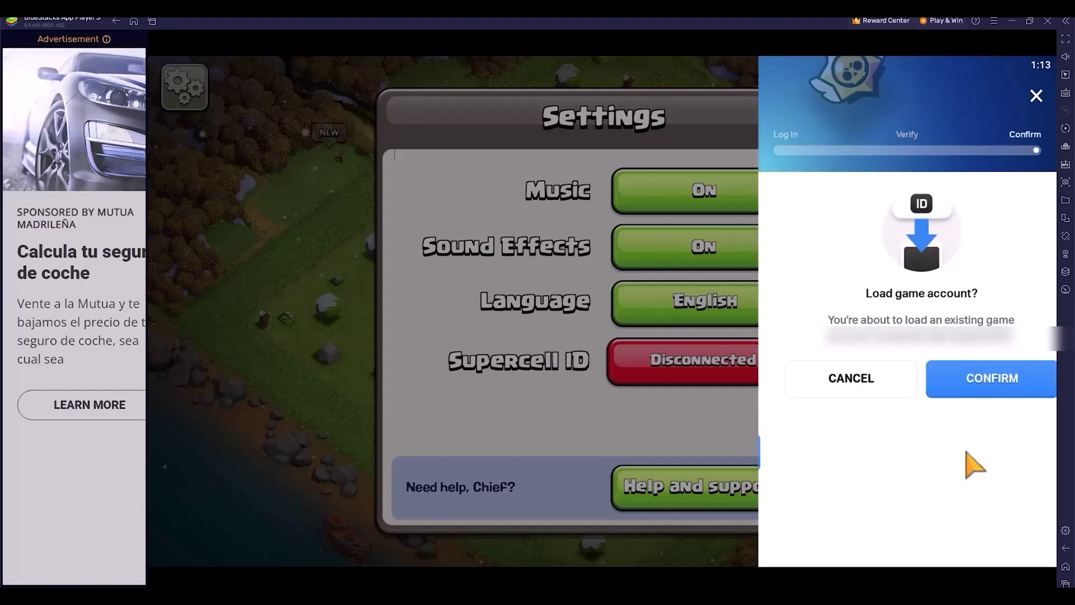
- Confirm loading the existing Supercell ID game account in place of the tutorial village
click(972, 389)
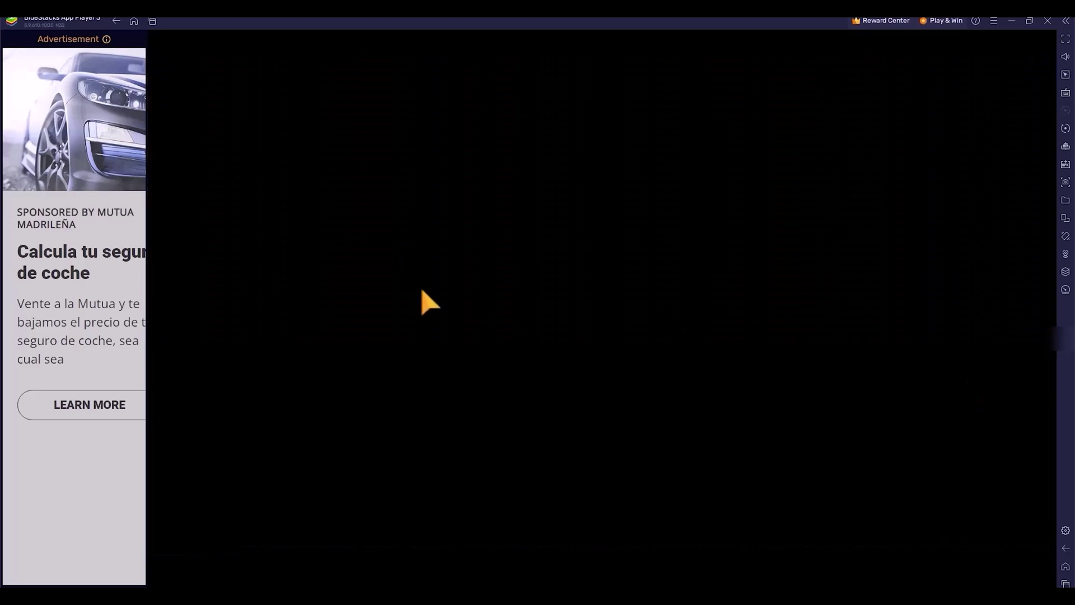